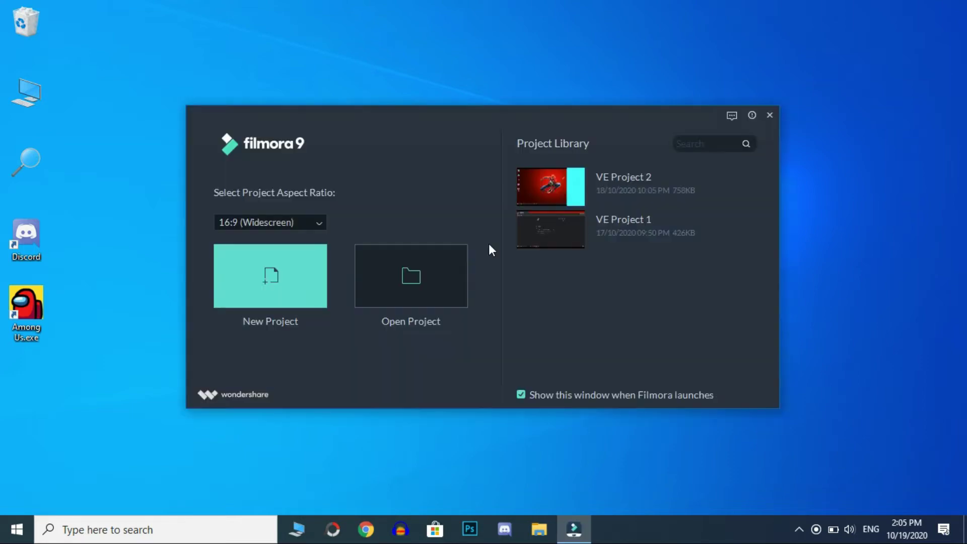
Create a new 16:9 widescreen project and open the performance preferences
left_click(274, 259)
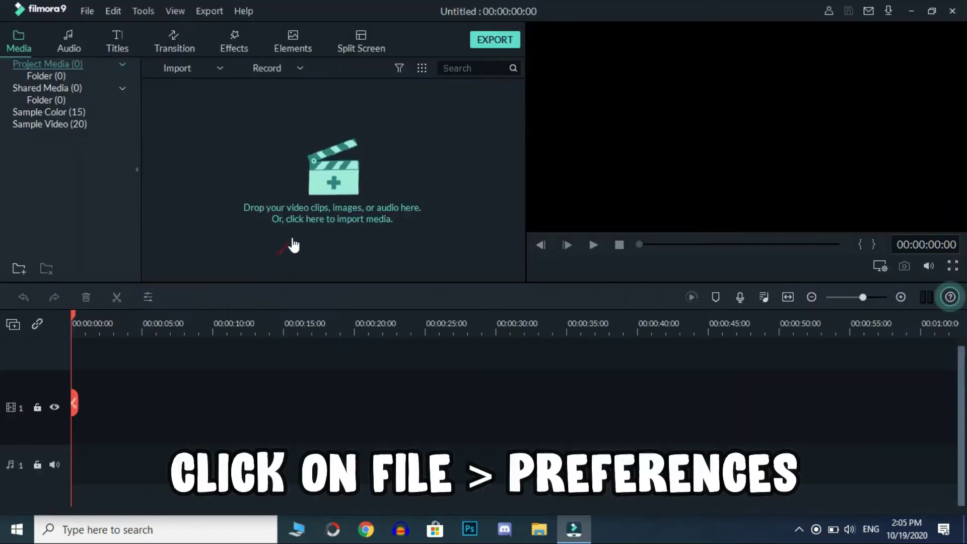
left_click(96, 15)
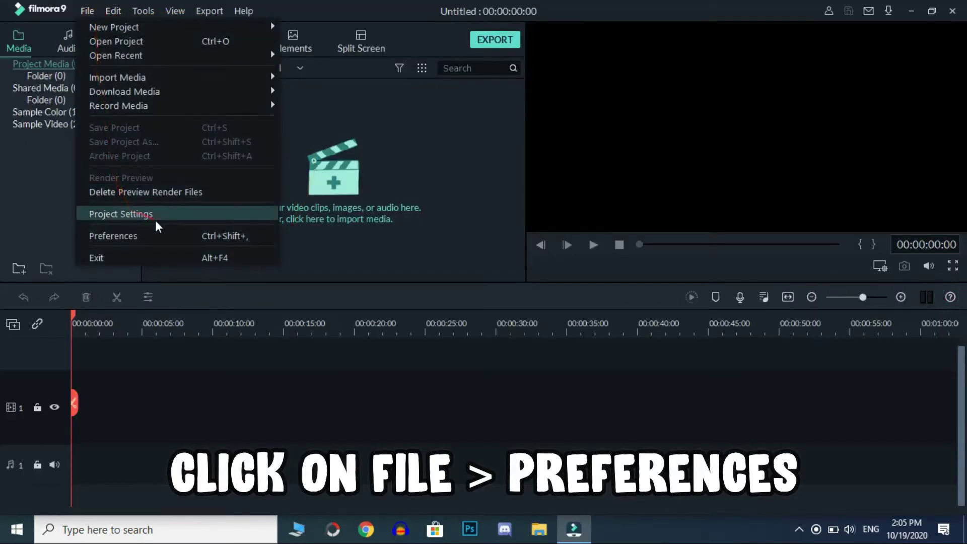
left_click(200, 236)
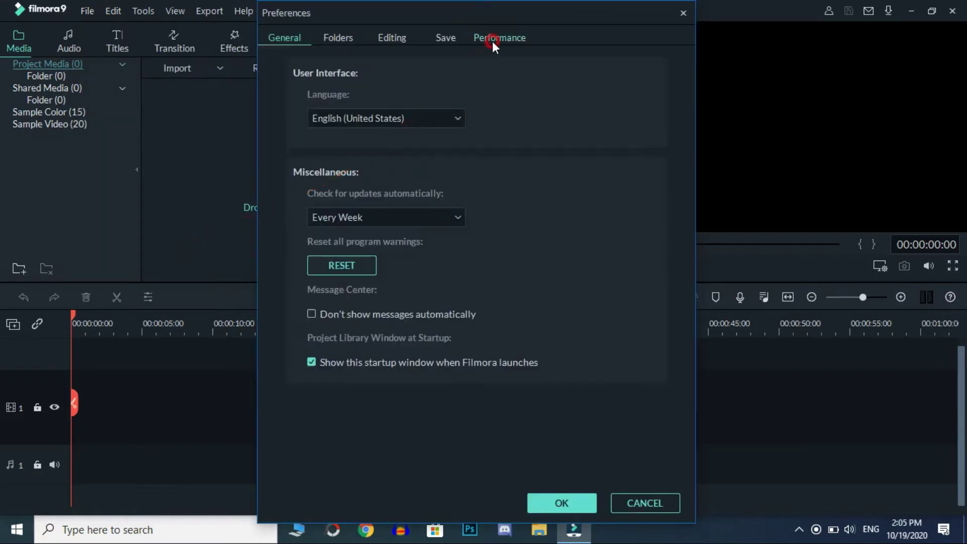
left_click(491, 41)
Enable hardware acceleration for video rendering, playback and decoding, with background render and automatic deletion of render files on
left_click(417, 97)
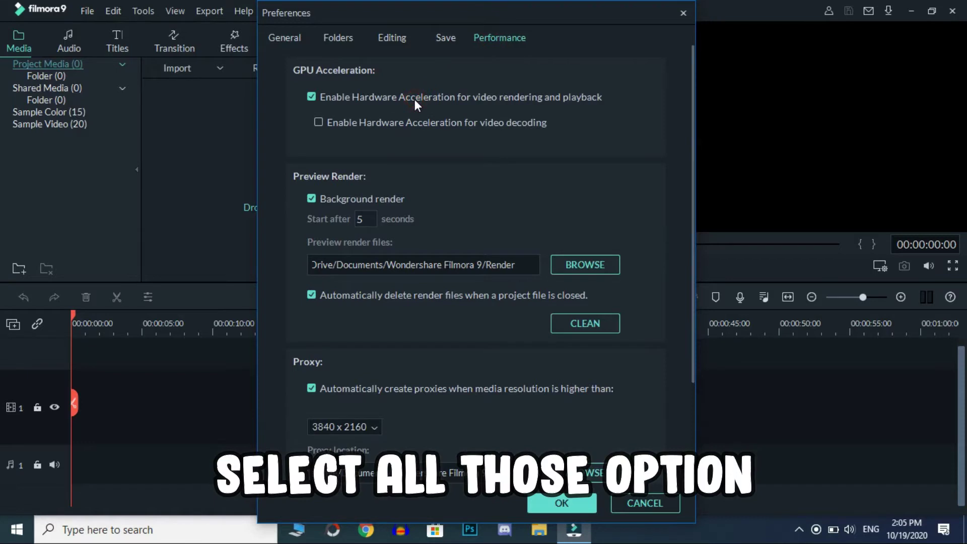
left_click(410, 121)
left_click(319, 202)
left_click(319, 202)
left_click(312, 295)
Leave automatic proxy creation and playback with the latest rendering engine enabled, save the preferences, and close Filmora
scroll(317, 291, "down", 3)
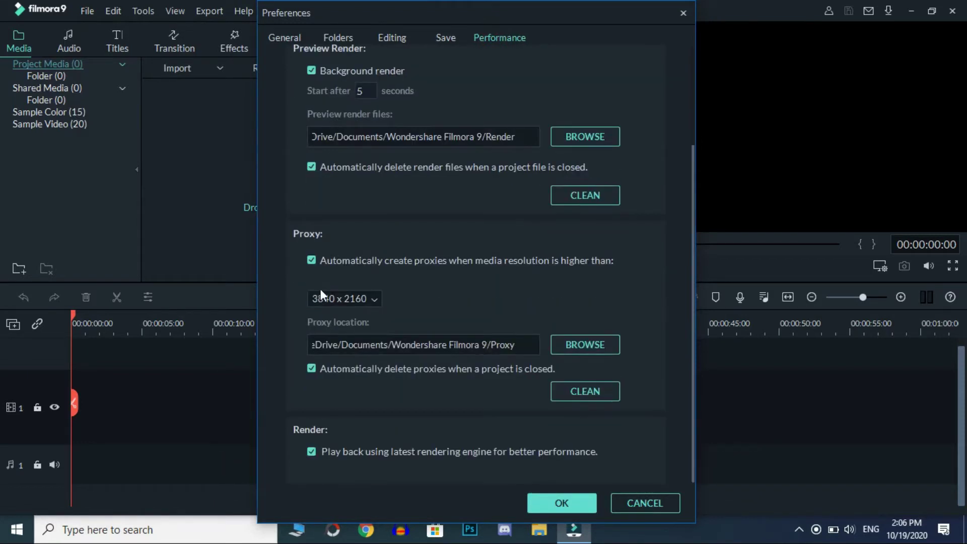
left_click(333, 257)
left_click(334, 257)
left_click(312, 452)
left_click(562, 503)
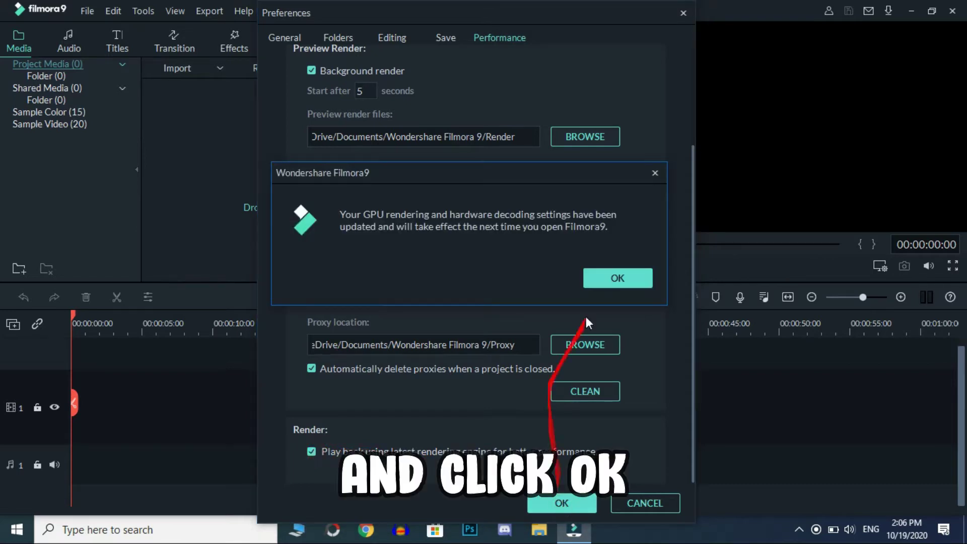
left_click(615, 277)
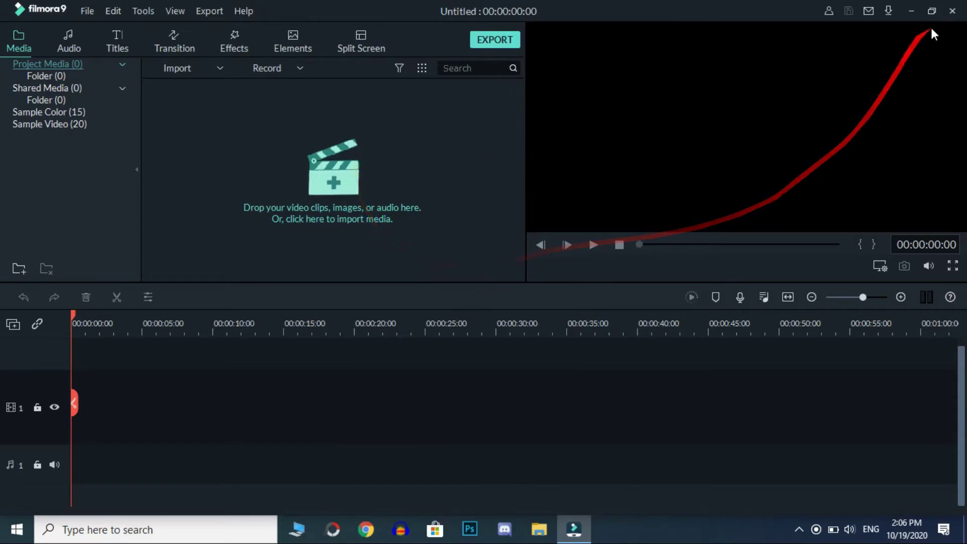
left_click(952, 10)
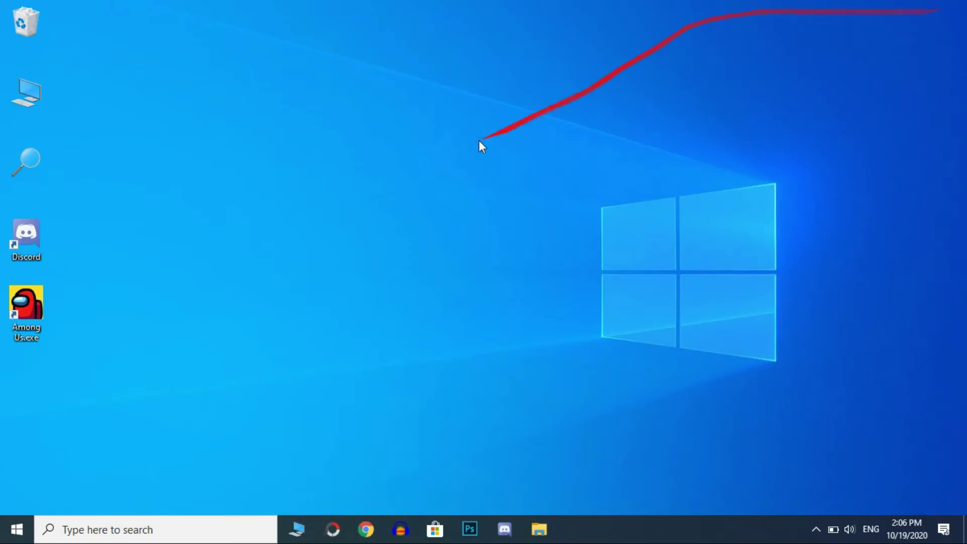
right_click(431, 156)
left_click(453, 204)
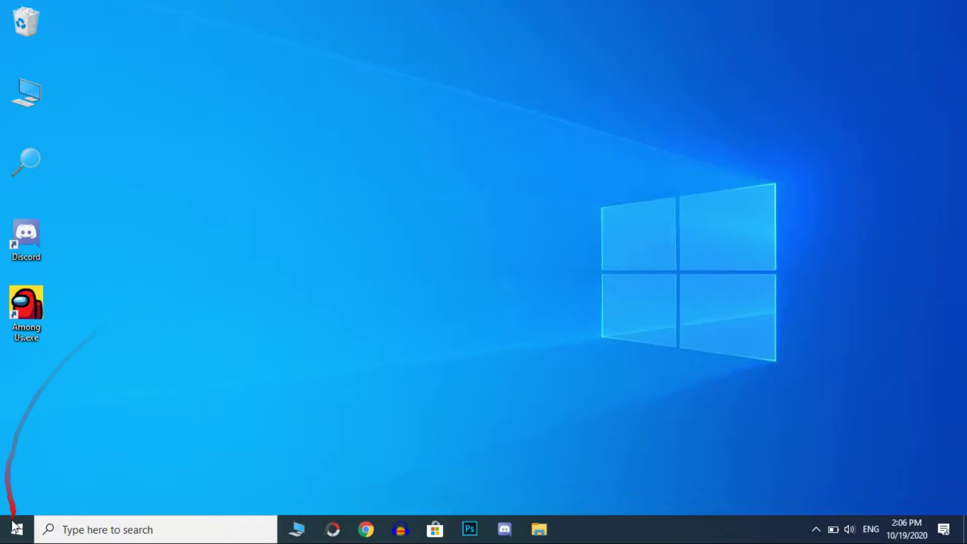
Switch to Windows Settings and open the graphics settings within the system display options
left_click(16, 529)
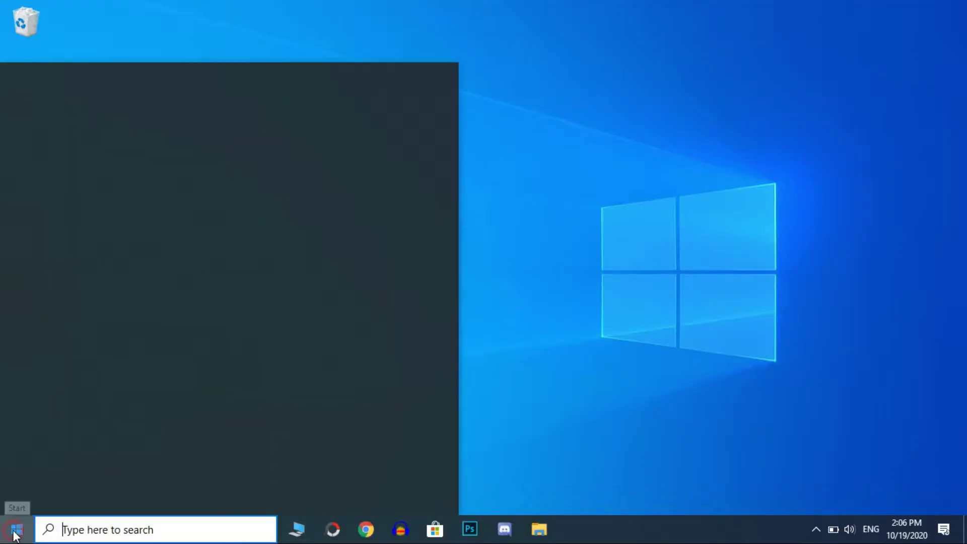
left_click(26, 465)
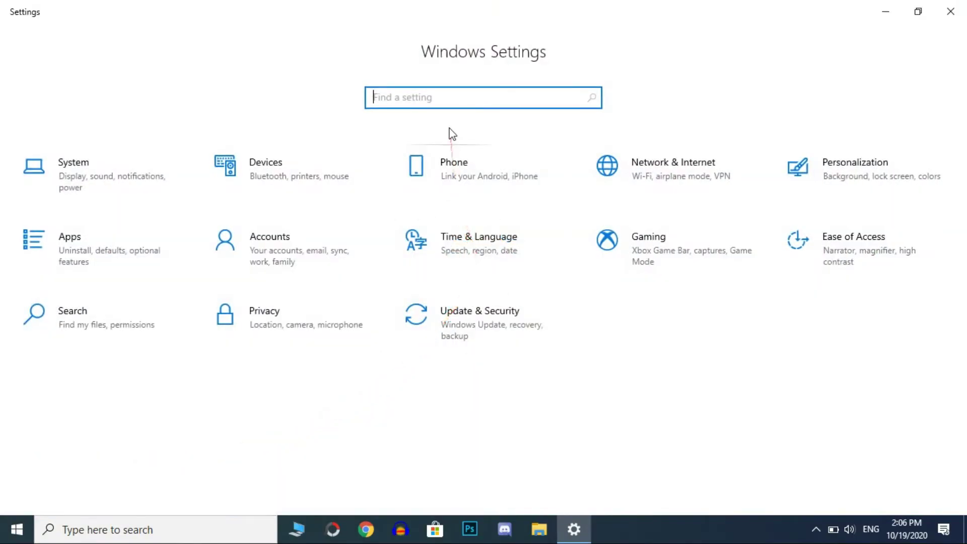
left_click(137, 177)
scroll(410, 268, "down", 5)
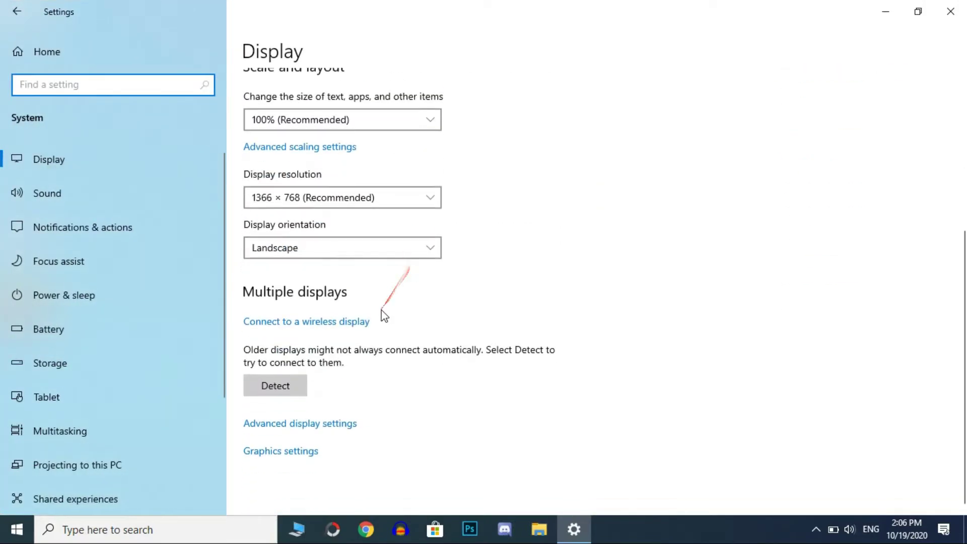
left_click(291, 453)
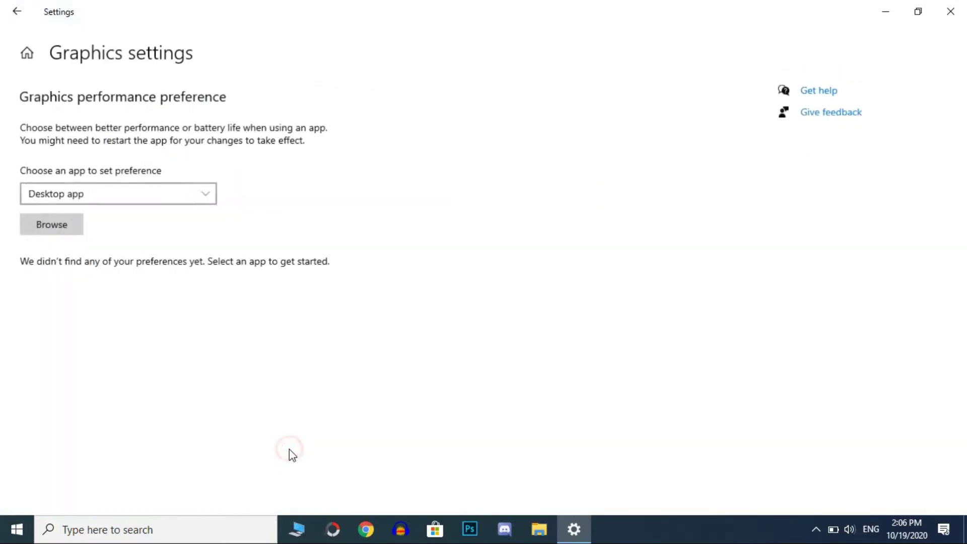
Add Wondershare Filmora9.exe from C:\Program Files\Wondershare\Filmora9 to the graphics performance preference apps
left_click(51, 225)
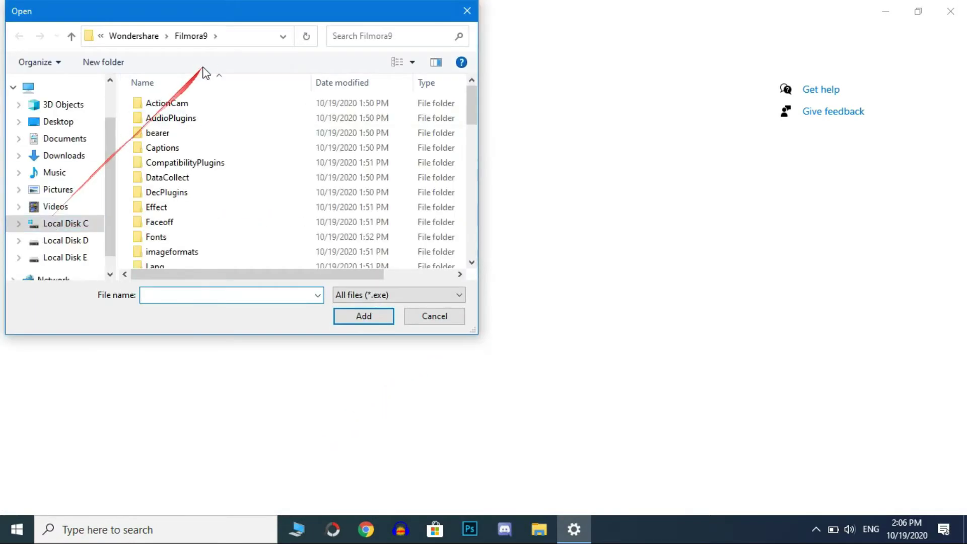
left_click(77, 225)
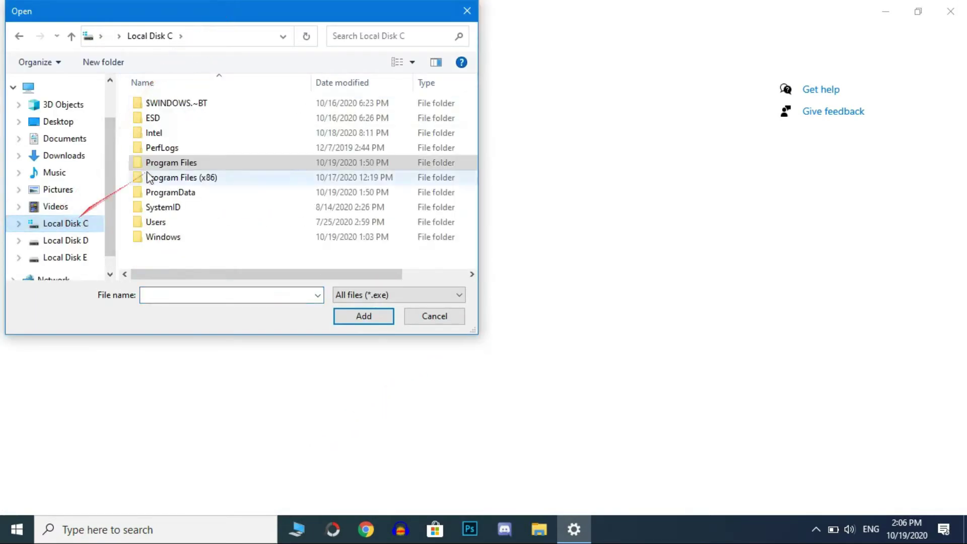
double_click(170, 163)
scroll(169, 166, "down", 4)
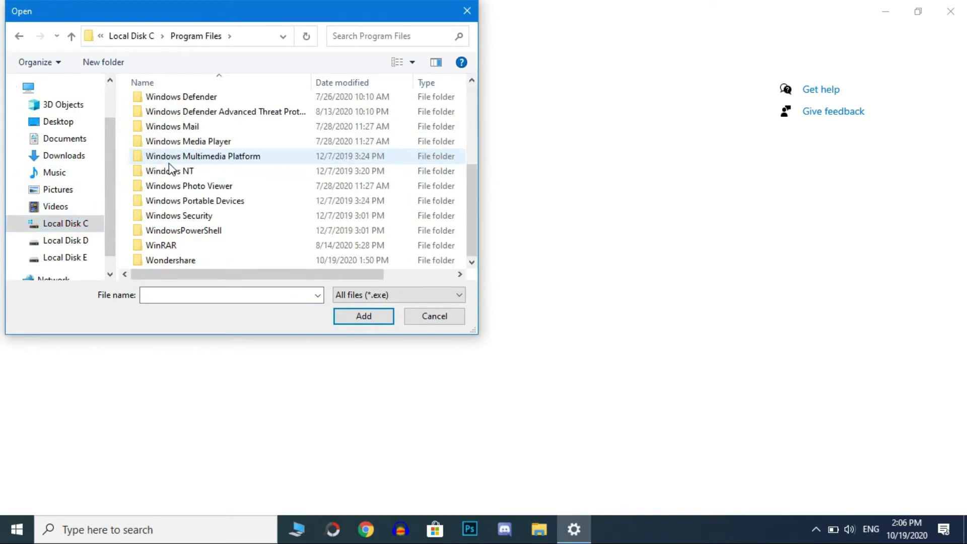
double_click(170, 259)
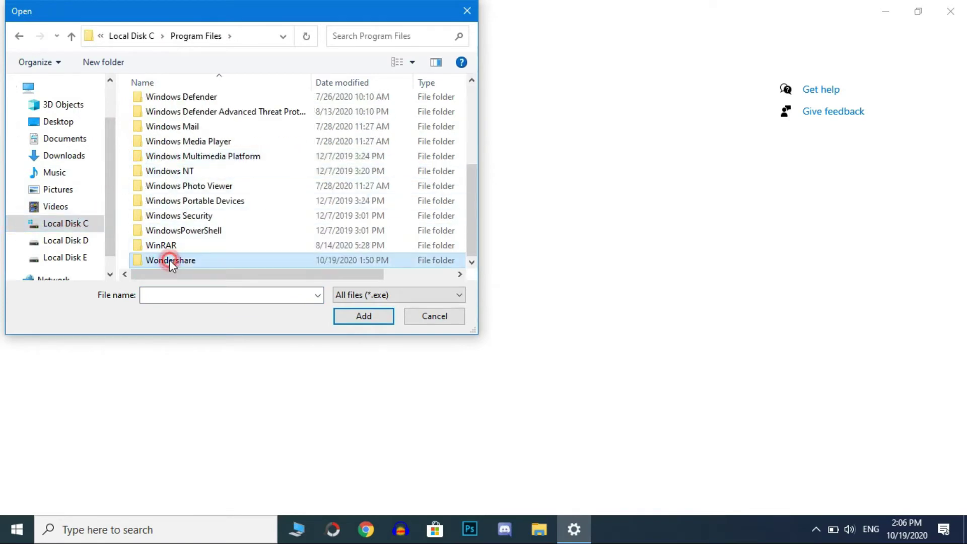
left_click(177, 104)
left_click(177, 103)
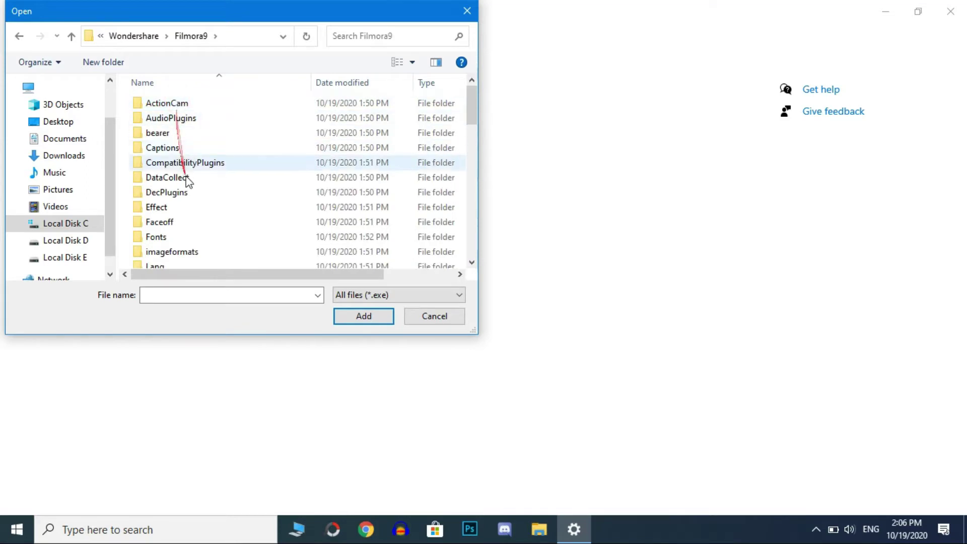
scroll(188, 183, "down", 10)
scroll(190, 188, "down", 2)
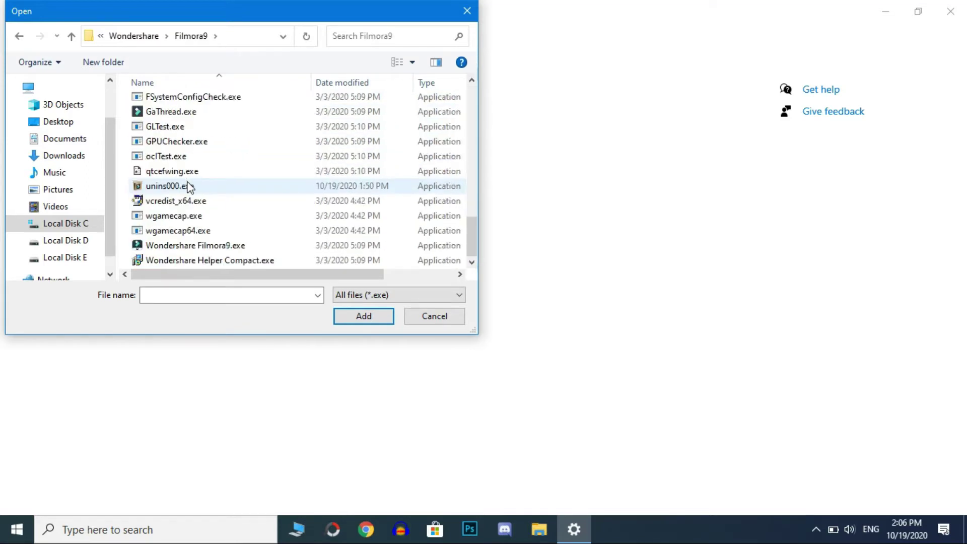
left_click(216, 245)
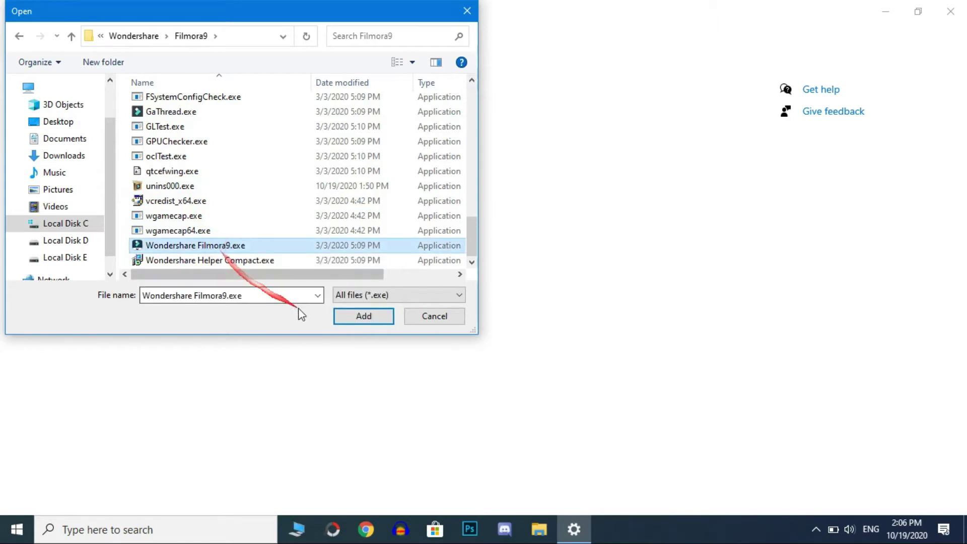
left_click(369, 316)
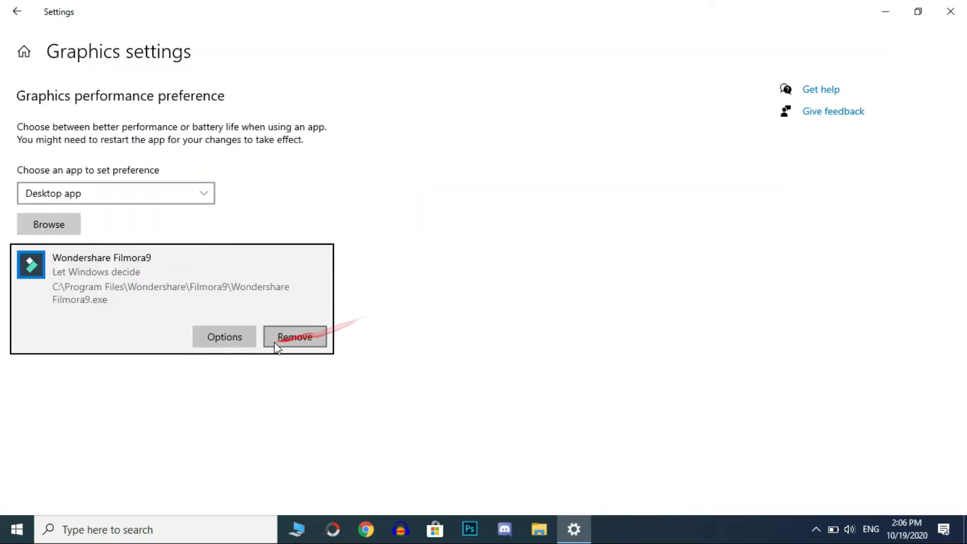
Set the Wondershare Filmora9 graphics preference to High performance, save it, and close Settings
left_click(240, 338)
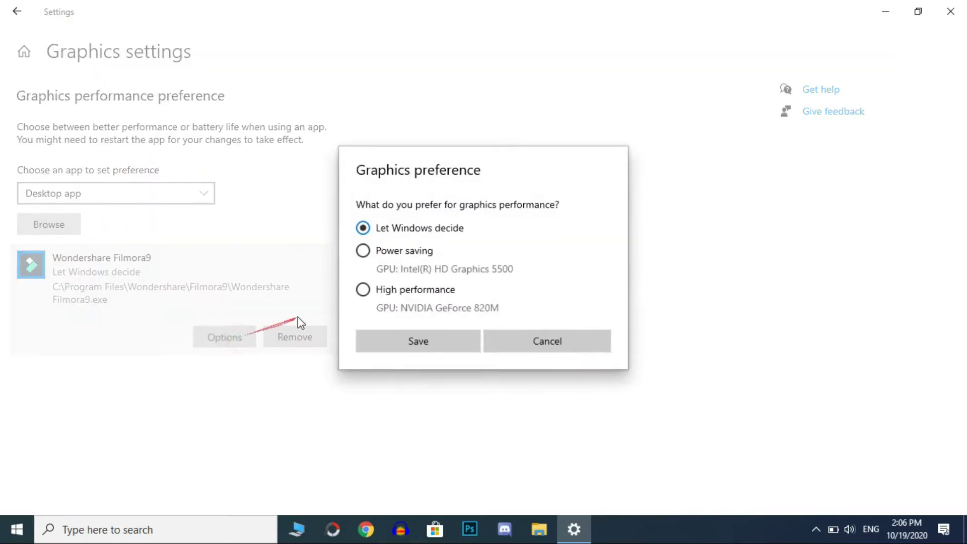
left_click(363, 250)
left_click(391, 347)
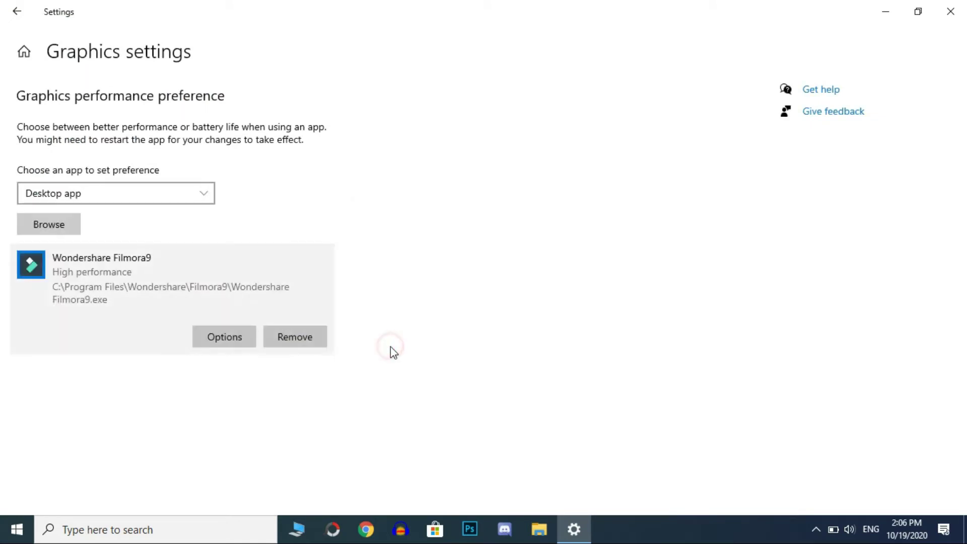
left_click(951, 11)
right_click(454, 232)
left_click(468, 277)
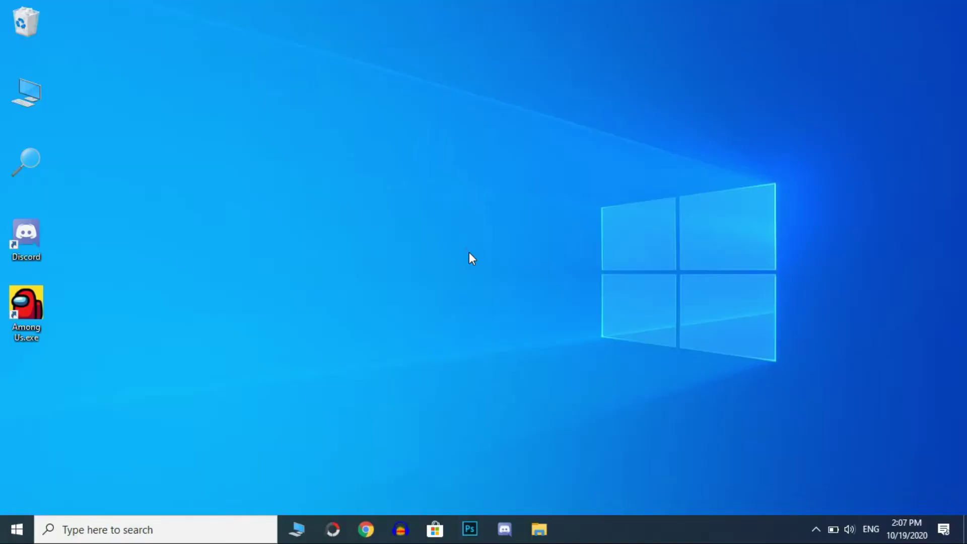
Switch to Device Manager, maximise its window, and expand the display adapters
right_click(17, 524)
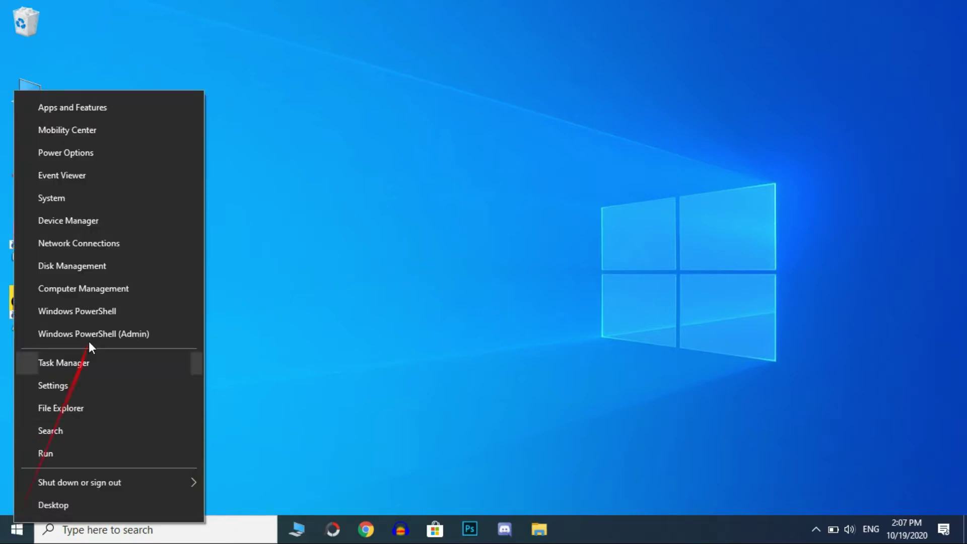
left_click(121, 225)
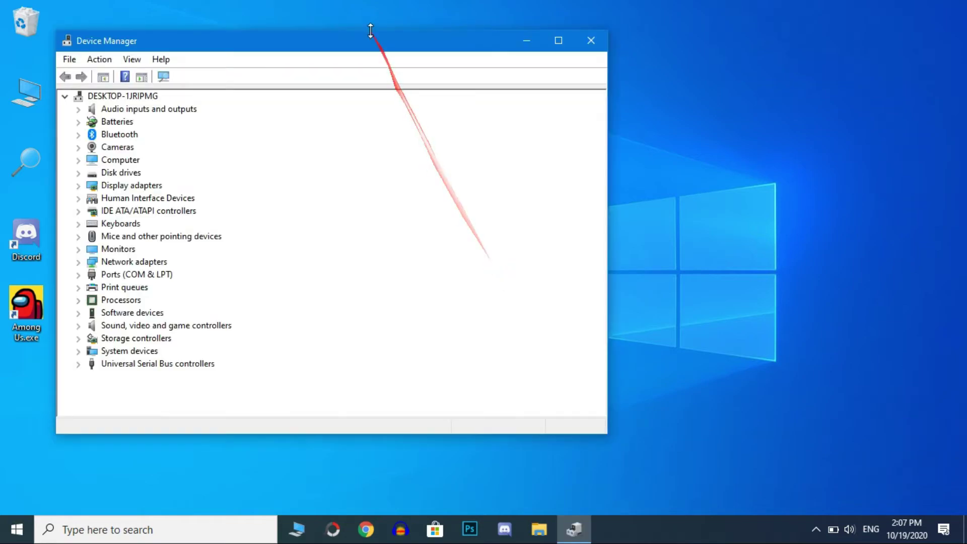
left_click_drag(374, 42, 495, 1)
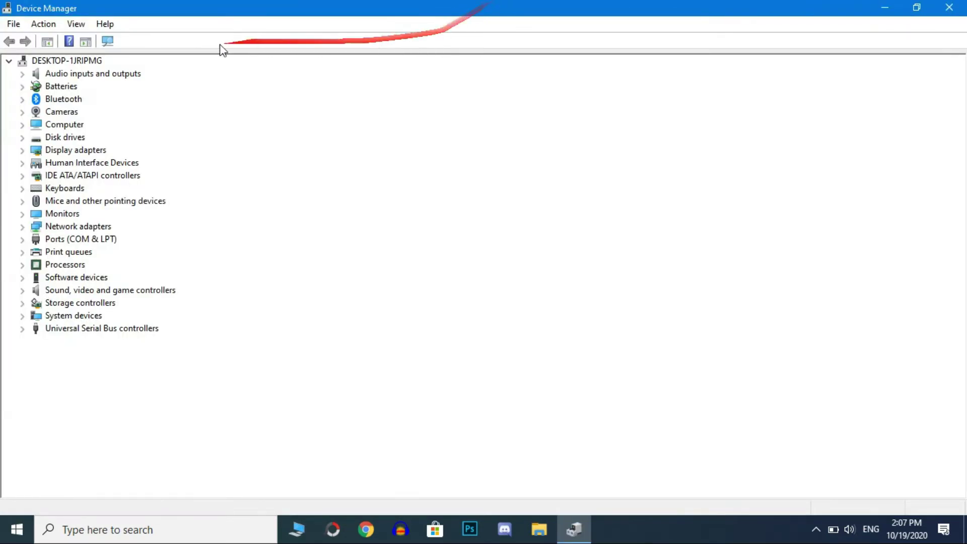
left_click(22, 150)
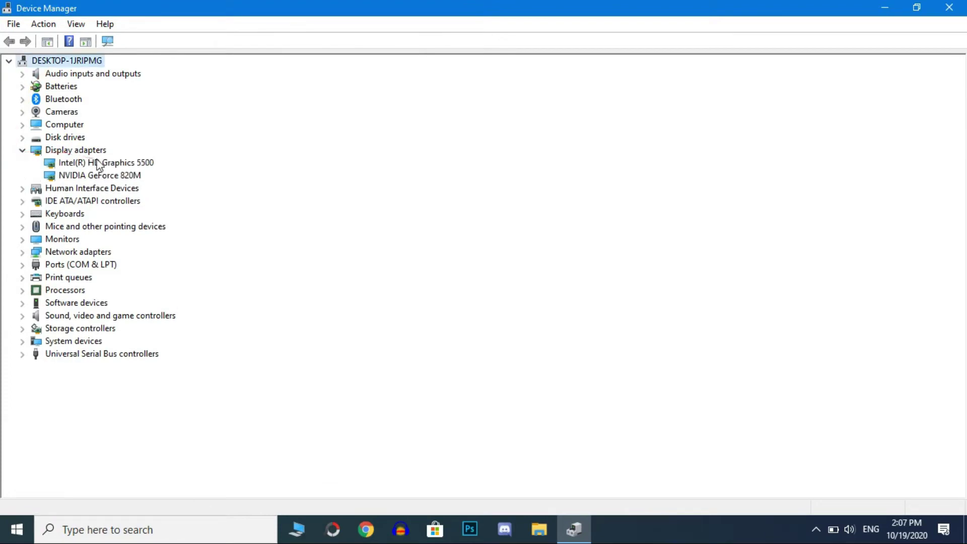
Run an automatic driver update search for the Intel(R) HD Graphics 5500 adapter and close the wizard
right_click(97, 162)
left_click(123, 171)
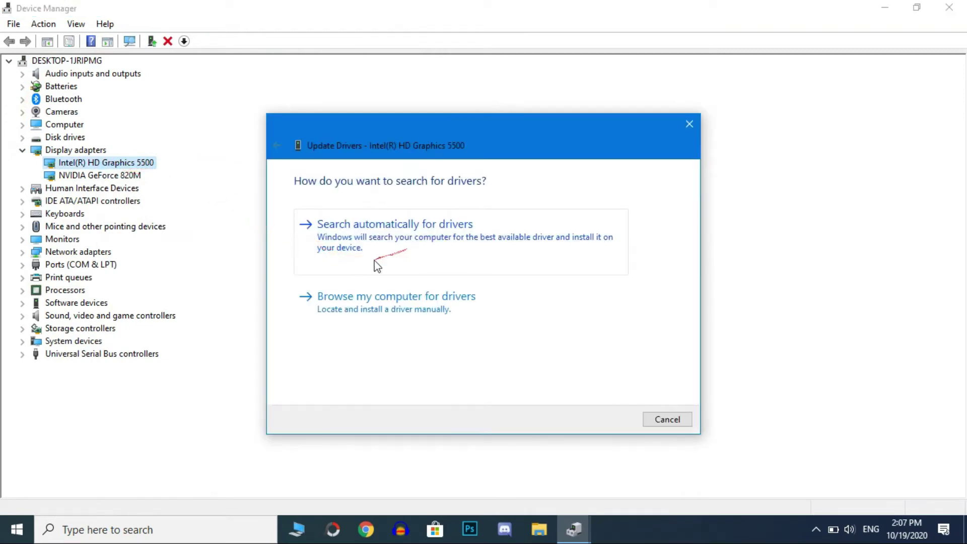
left_click(378, 262)
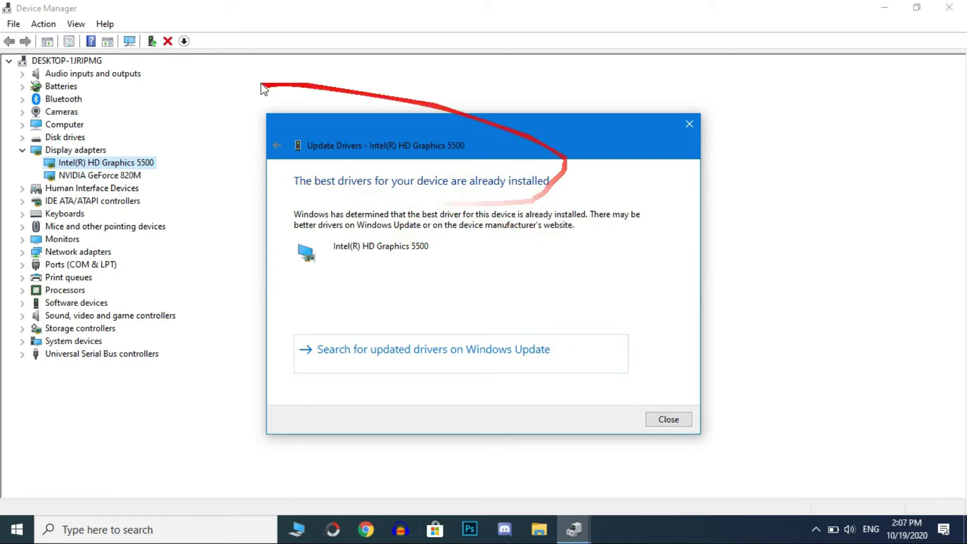
left_click(661, 420)
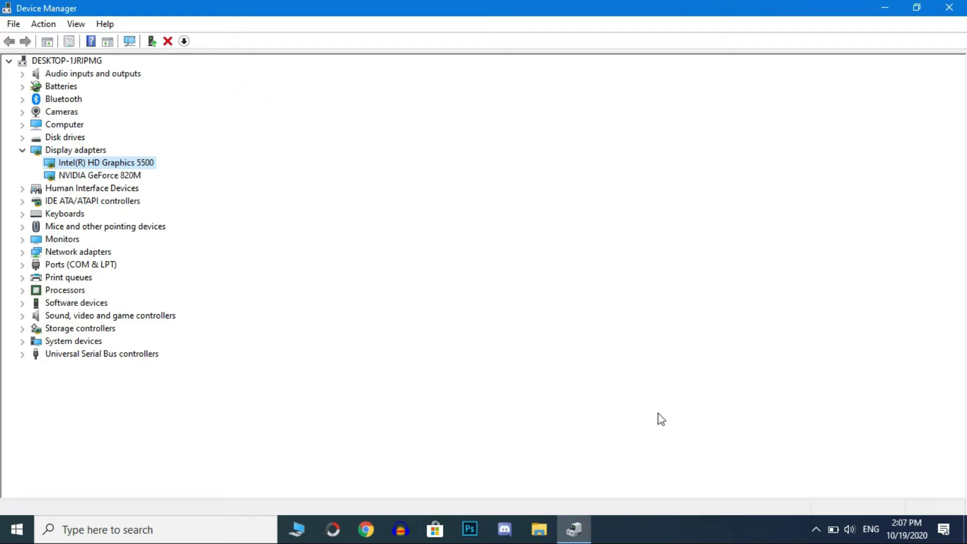
Run an automatic driver update search for the NVIDIA GeForce 820M adapter and close the wizard
right_click(112, 176)
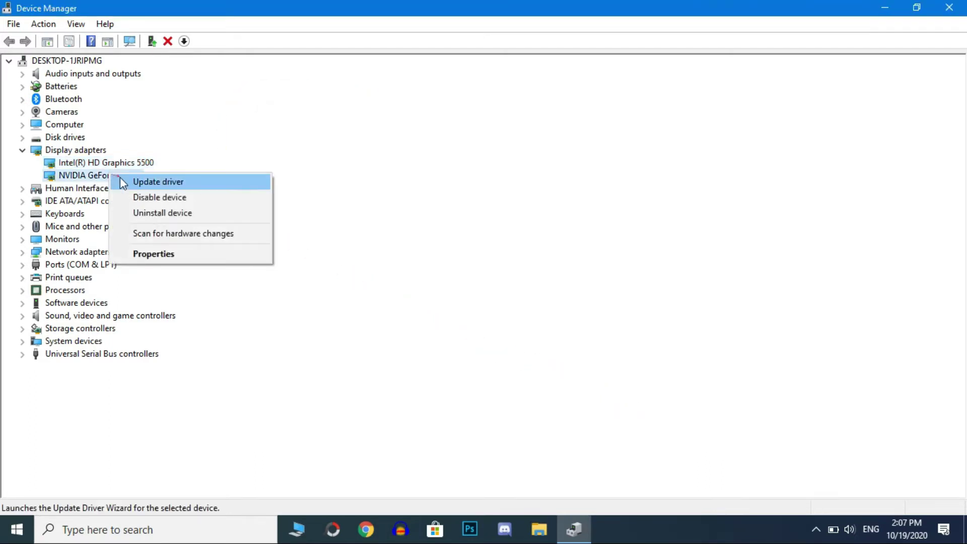
left_click(152, 182)
left_click(361, 236)
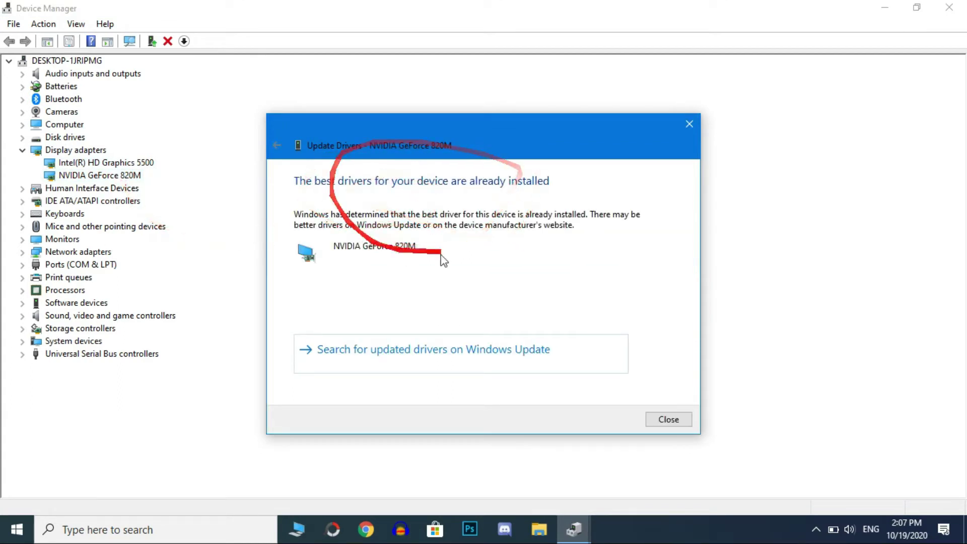
left_click(670, 424)
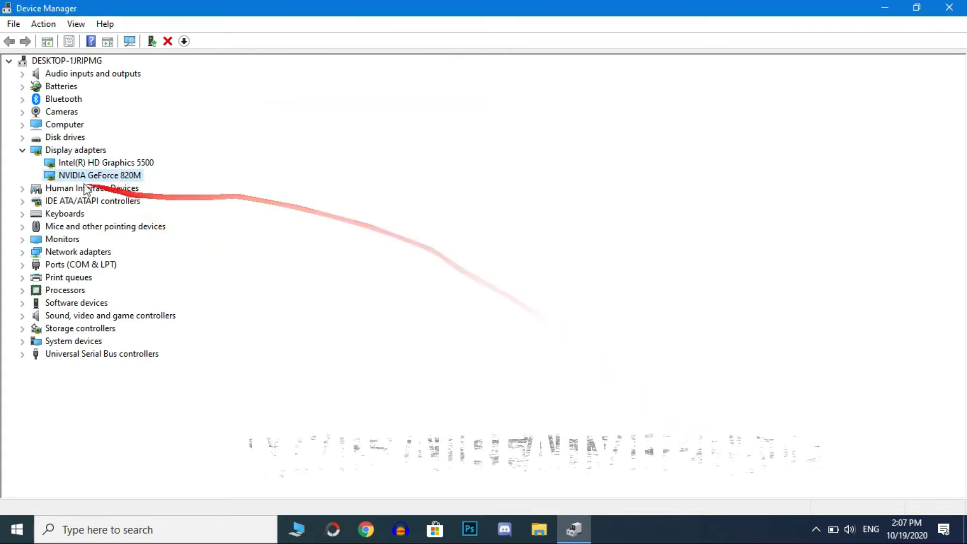
Expand the processors instead of the display adapters and run an automatic driver update search for the first Intel(R) Core(TM) i5-5200U entry
left_click(23, 152)
left_click(22, 265)
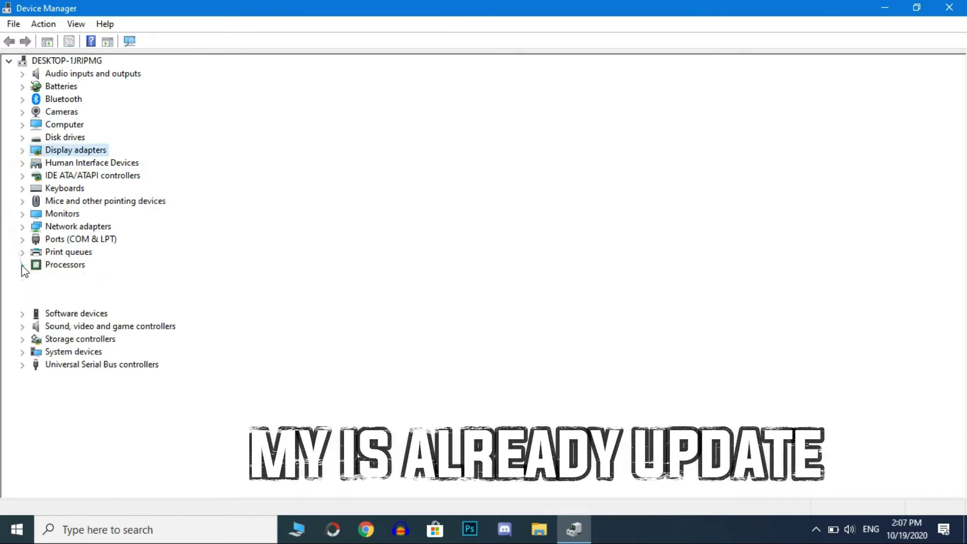
right_click(79, 278)
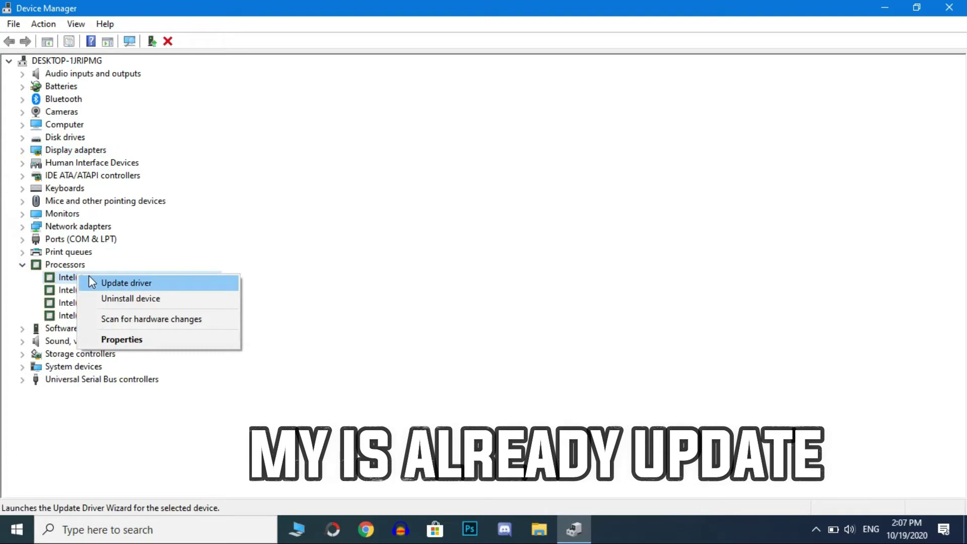
left_click(90, 279)
left_click(378, 252)
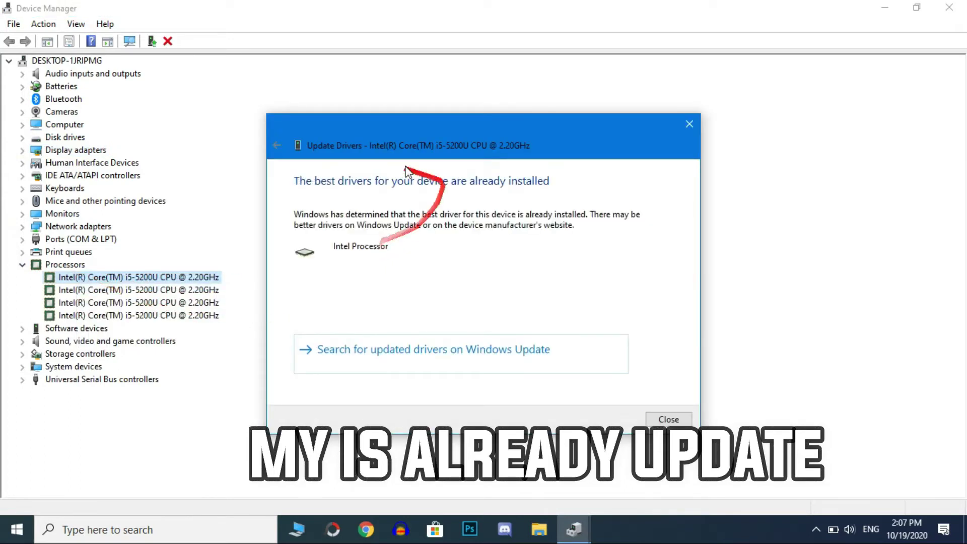
left_click(653, 422)
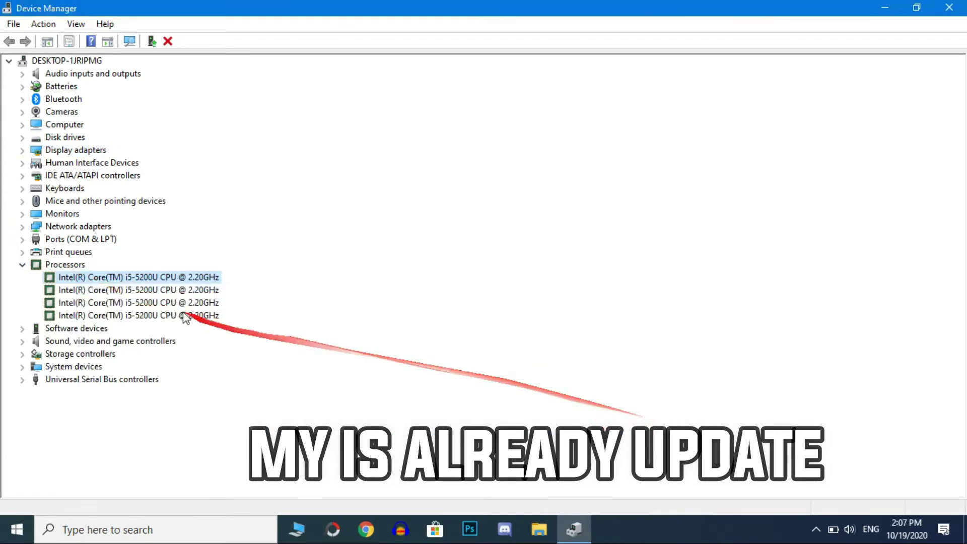
Run an automatic driver update search for the second Intel(R) Core(TM) i5-5200U processor entry, and close Device Manager
right_click(124, 289)
left_click(135, 296)
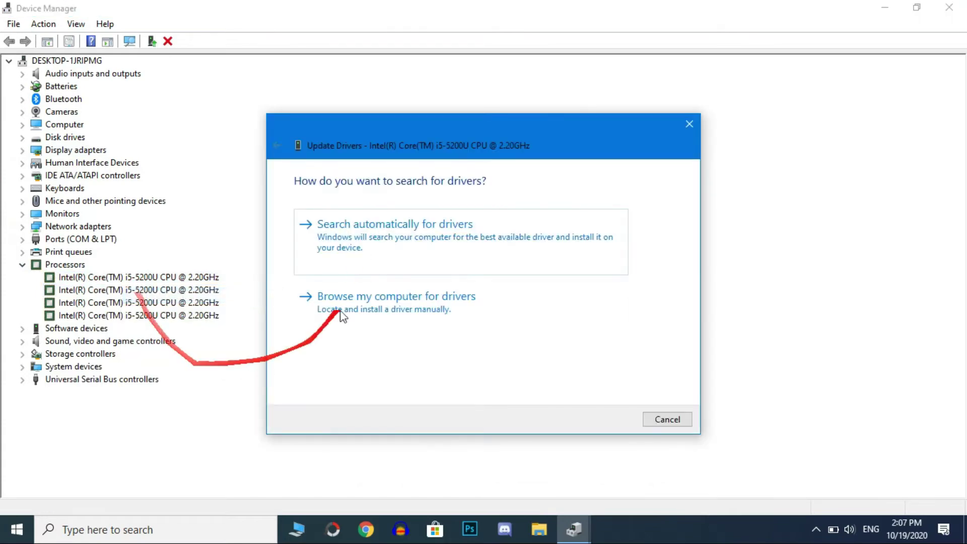
left_click(364, 219)
left_click(663, 420)
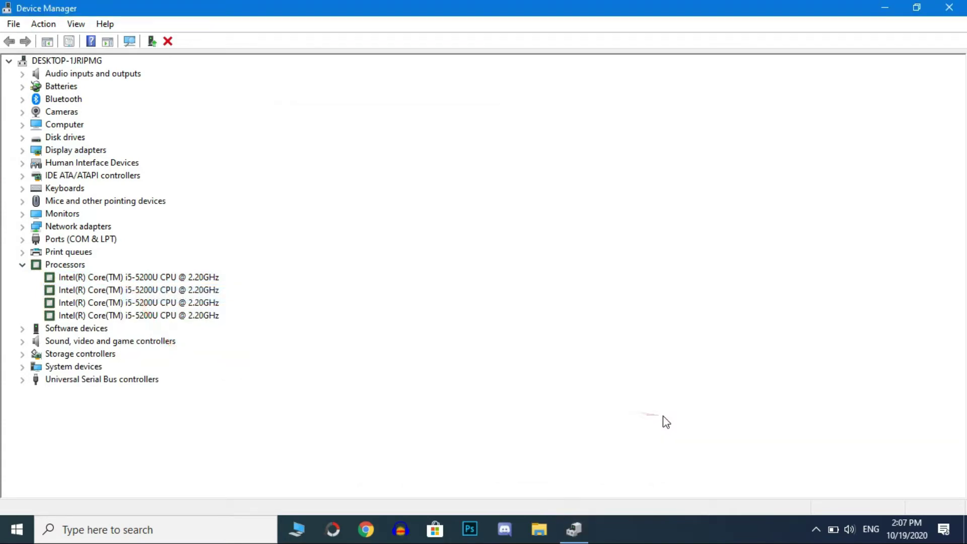
left_click(27, 268)
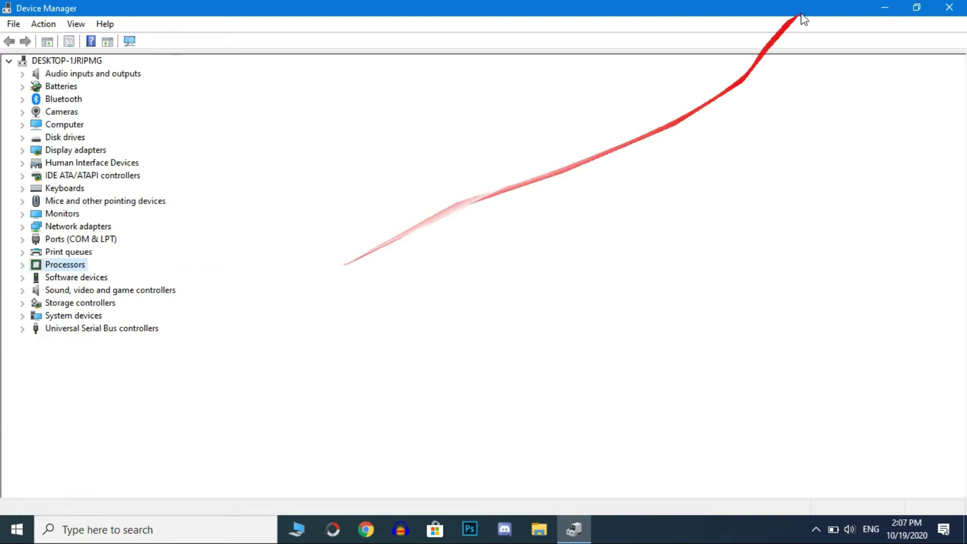
left_click(949, 7)
Refresh the desktop twice
right_click(503, 182)
left_click(513, 223)
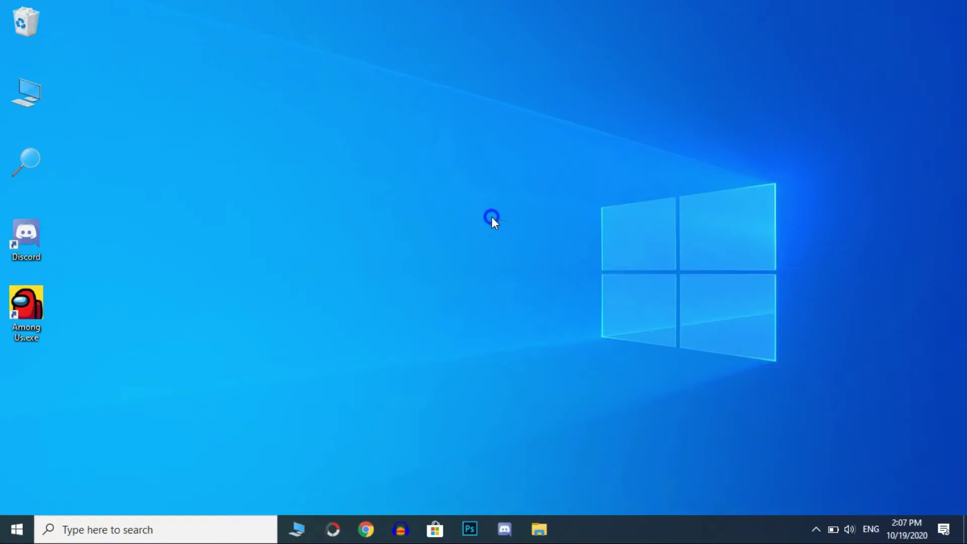
right_click(493, 218)
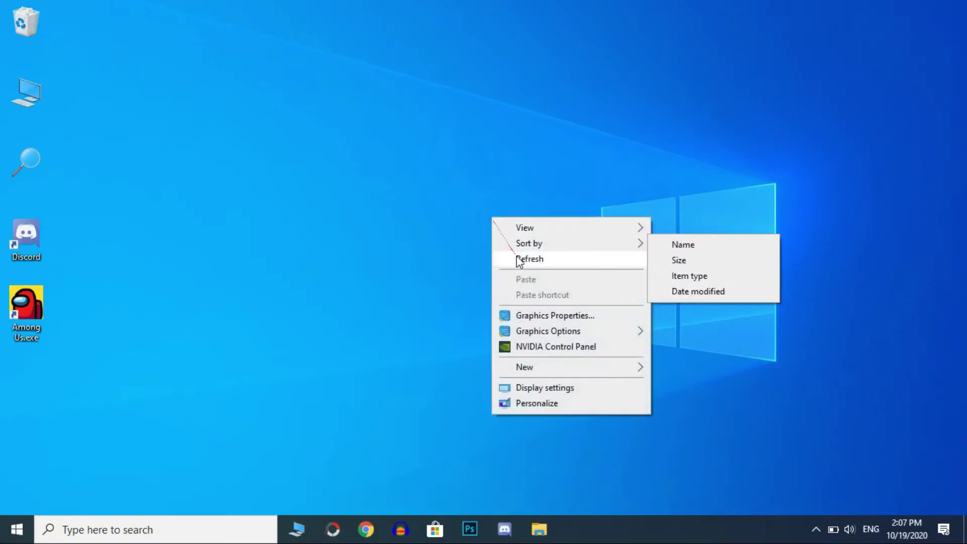
left_click(518, 260)
Open the Windows Temp folder by running the command temp
key("super+r")
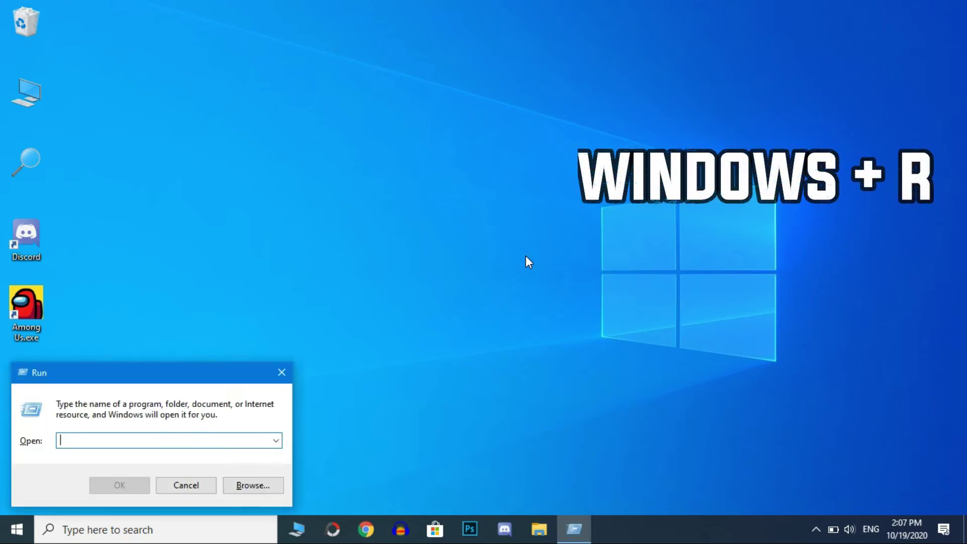
left_click(132, 443)
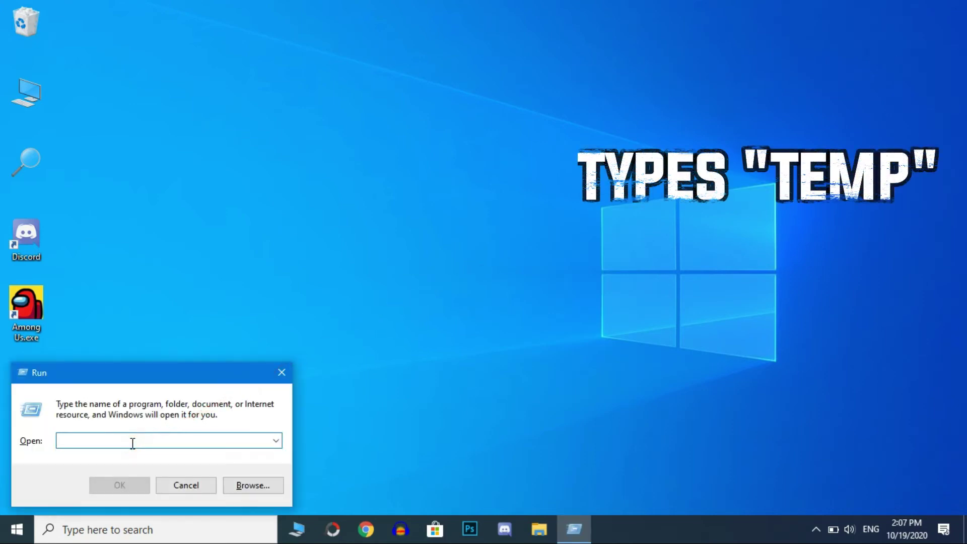
type("temp")
key("Return")
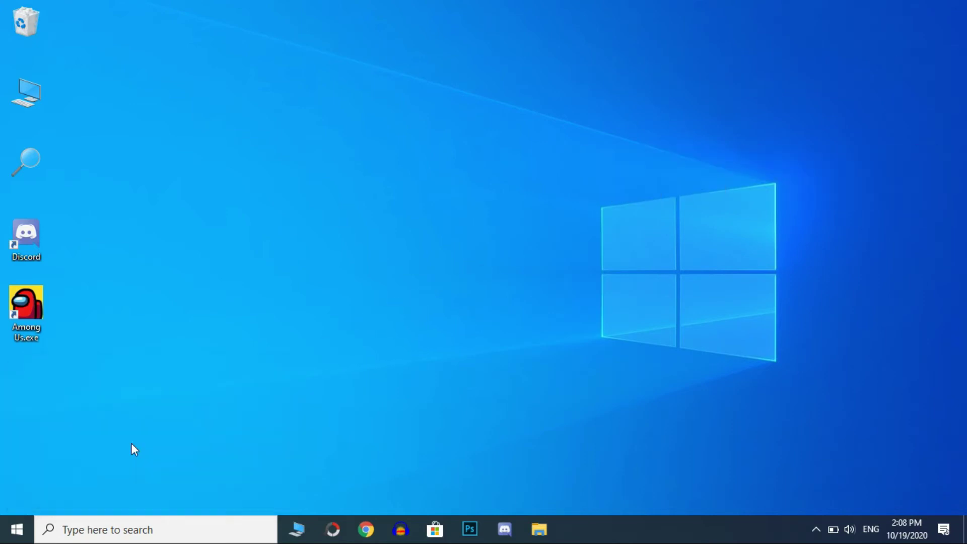
Delete everything in the Windows Temp folder, skipping all items in use and granting administrator permission for the protected ones
left_click_drag(205, 428, 611, 139)
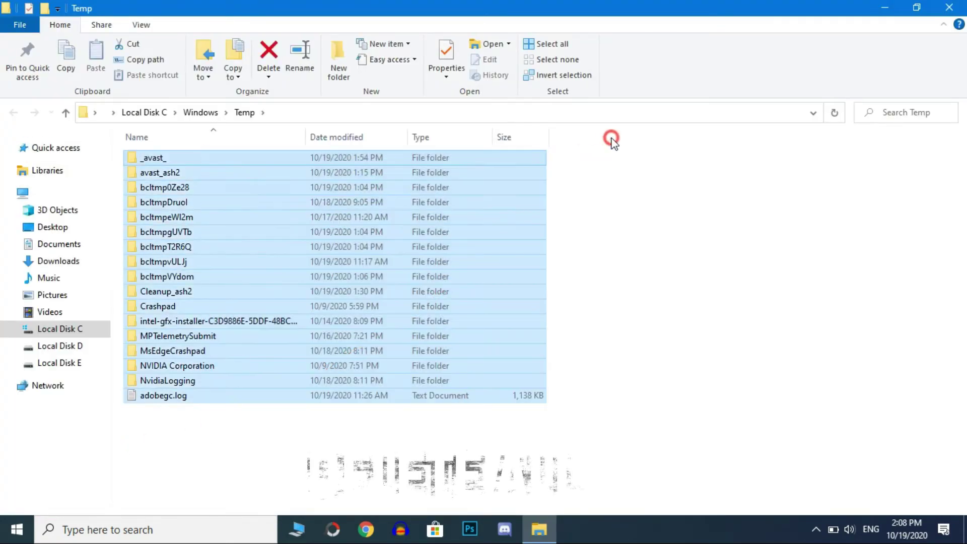
right_click(417, 195)
left_click(458, 447)
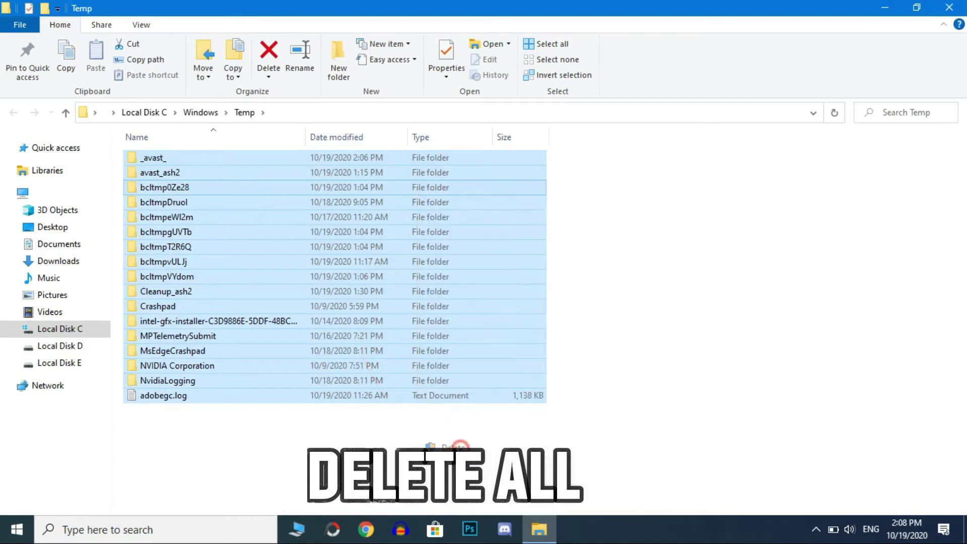
left_click(415, 210)
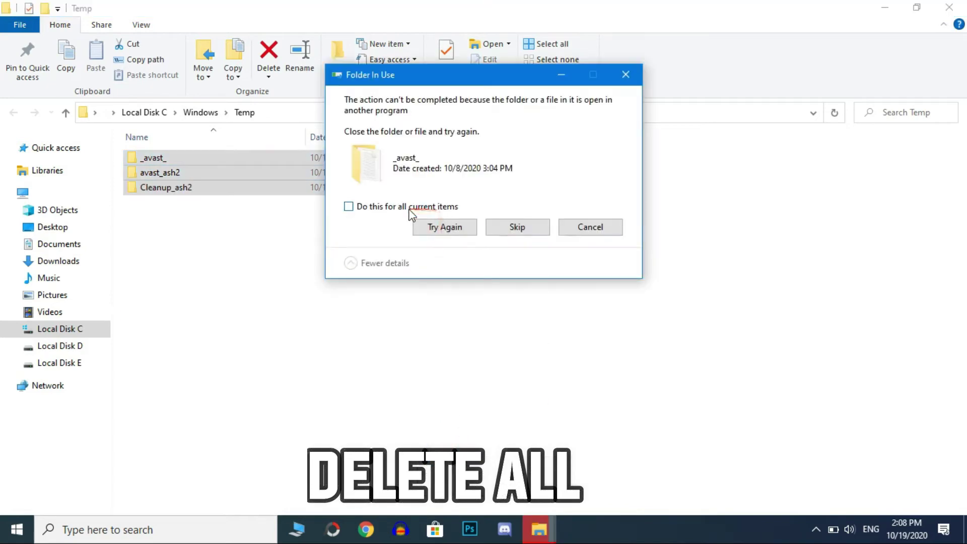
left_click(514, 229)
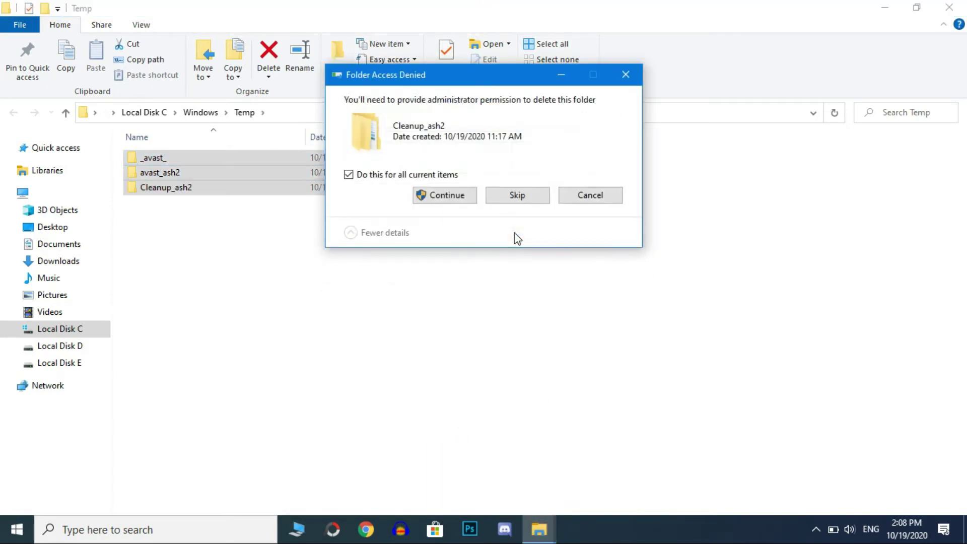
left_click(445, 195)
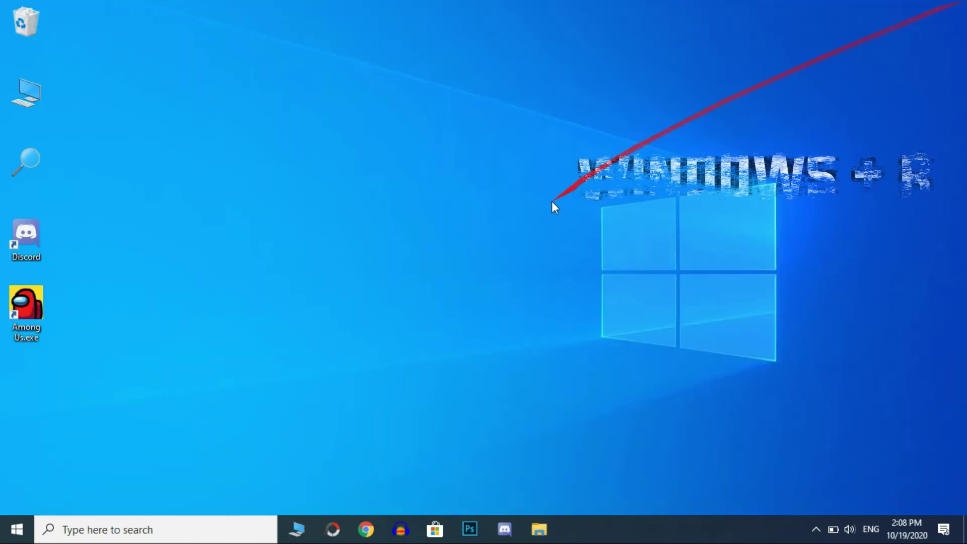
Open the user's local AppData Temp folder by running the command %temp%
key("super+r")
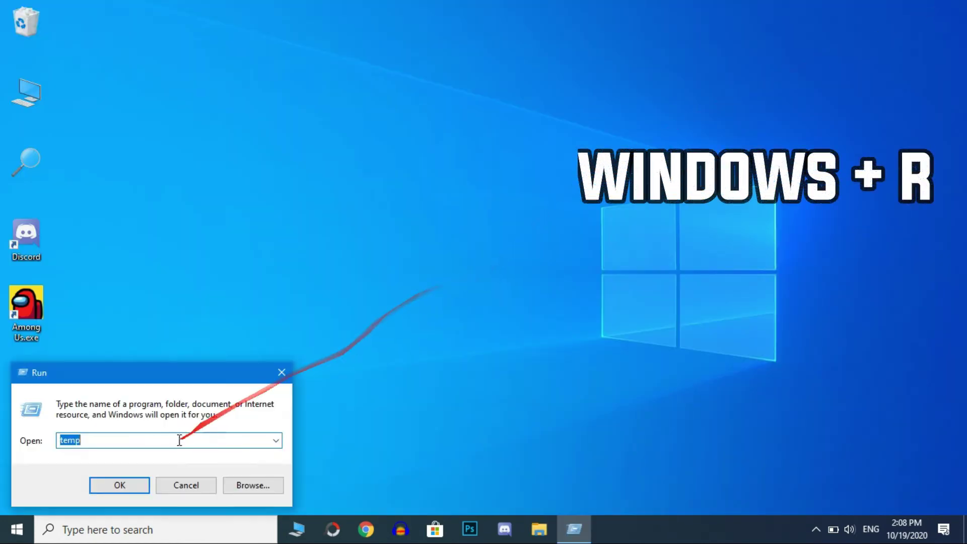
left_click(129, 437)
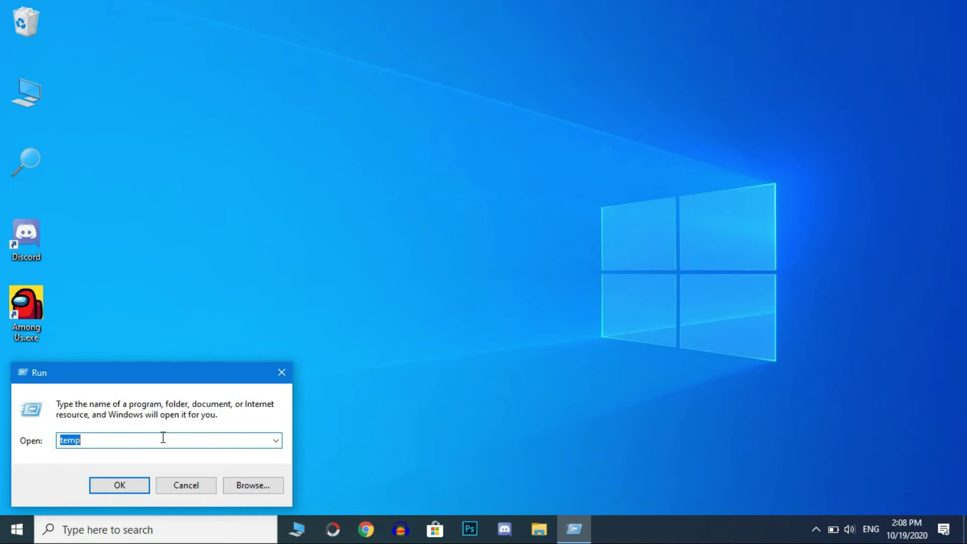
key("BackSpace")
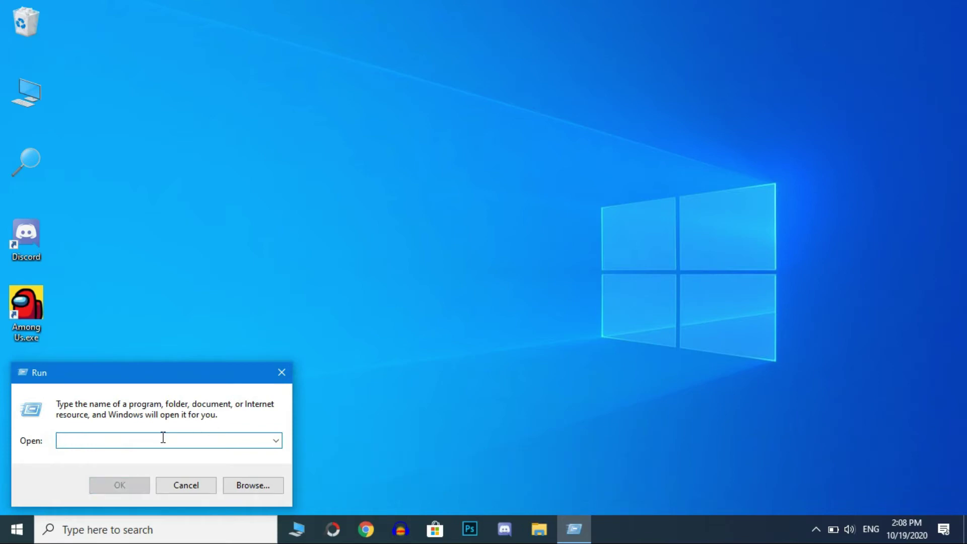
type("%temp")
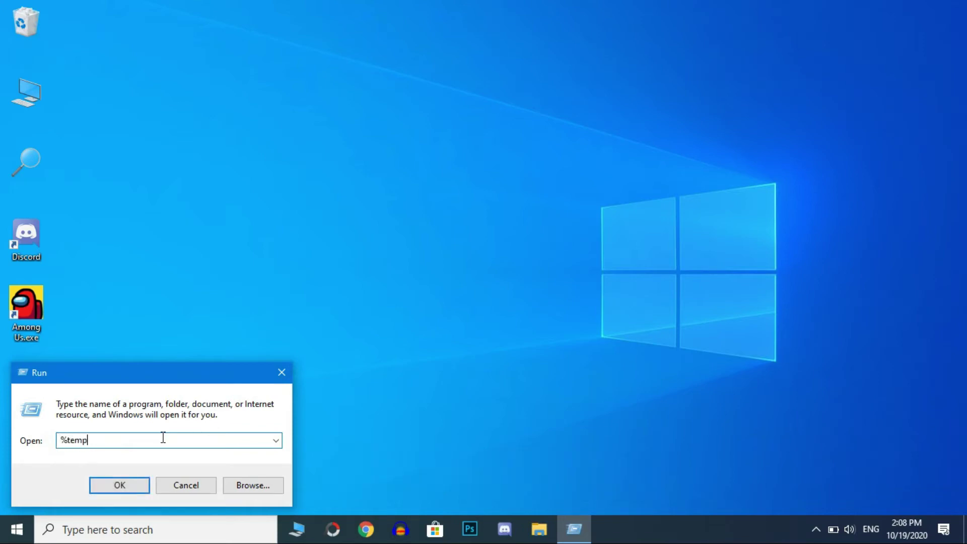
type("%")
key("Return")
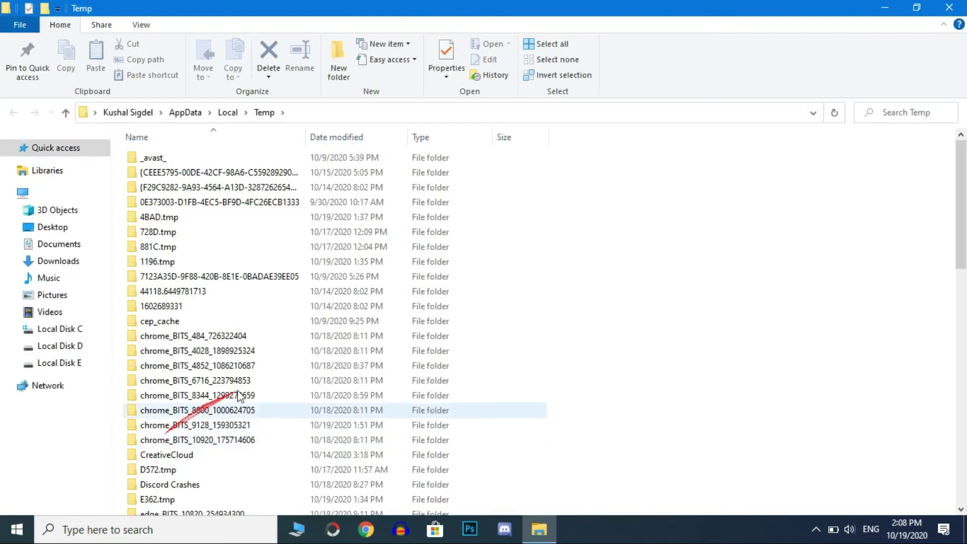
Delete everything in the AppData Temp folder, granting administrator permission for protected items and skipping all items in use
scroll(592, 330, "up", 2)
scroll(589, 323, "down", 7)
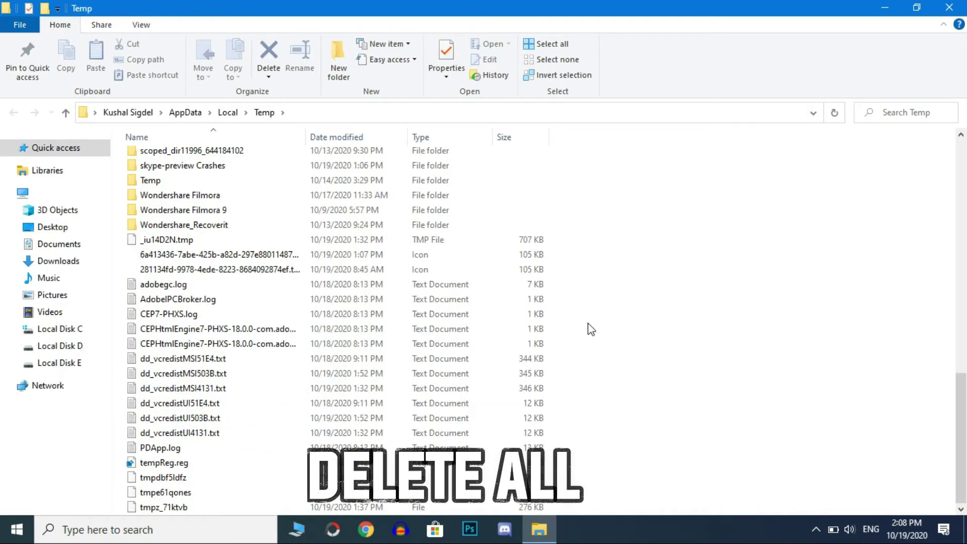
key("ctrl+a")
right_click(398, 227)
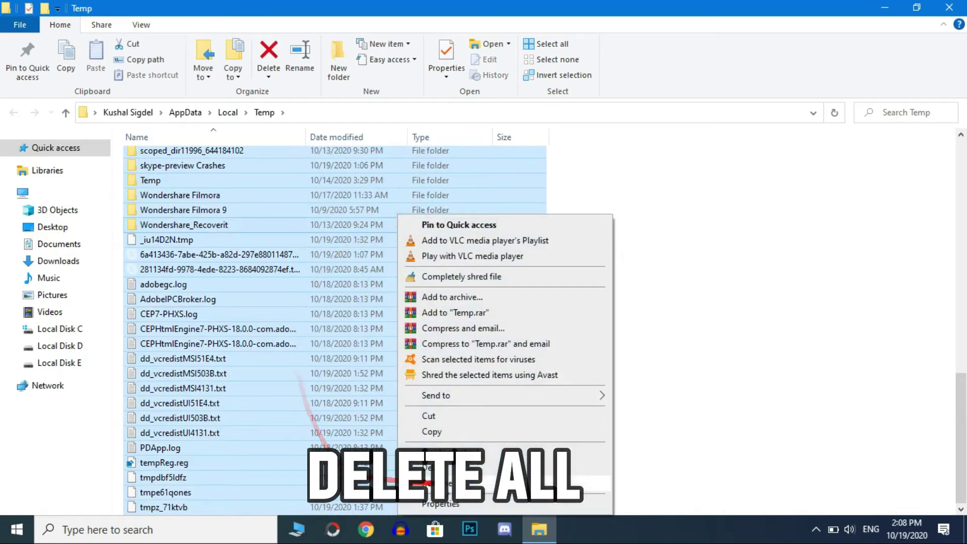
left_click(445, 468)
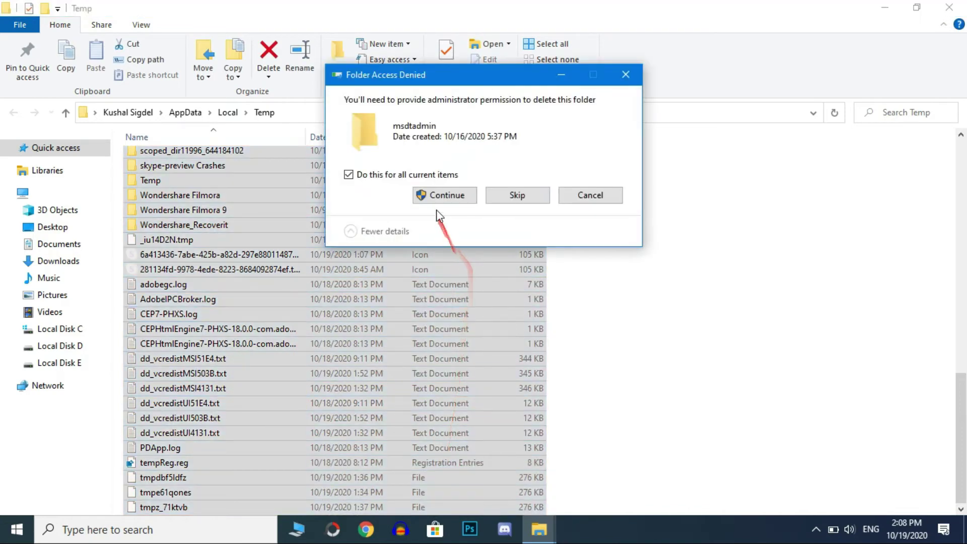
left_click(443, 195)
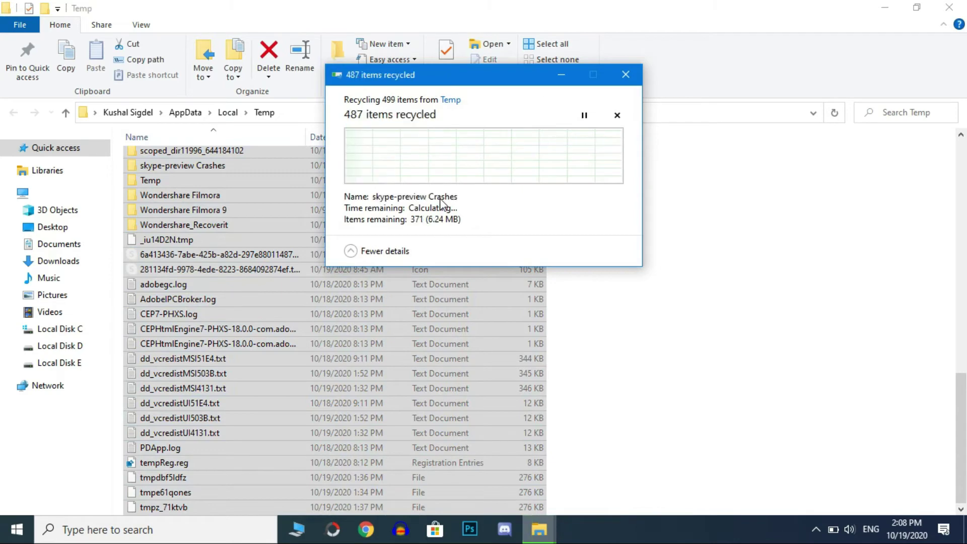
left_click(429, 207)
left_click(522, 227)
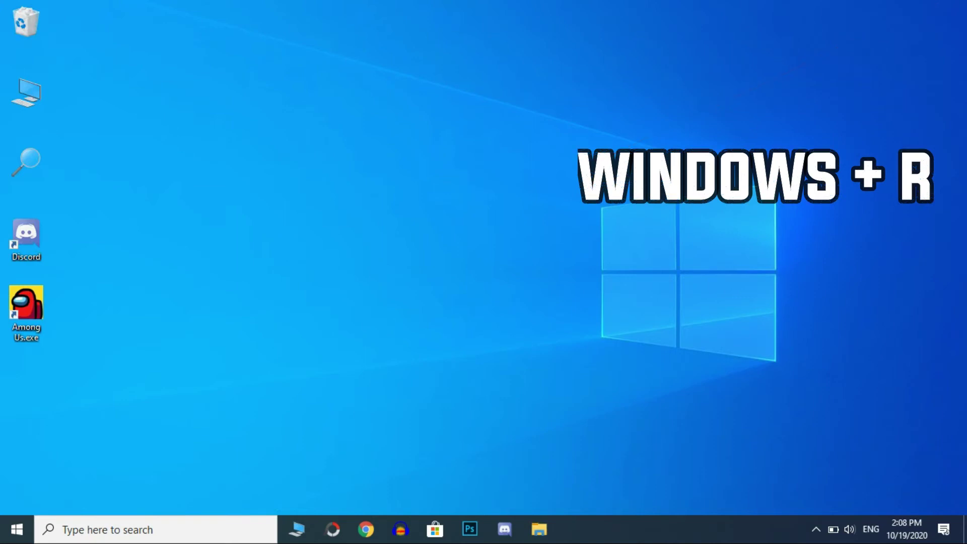
Open the Windows Prefetch folder by running the command prefetch
key("super+r")
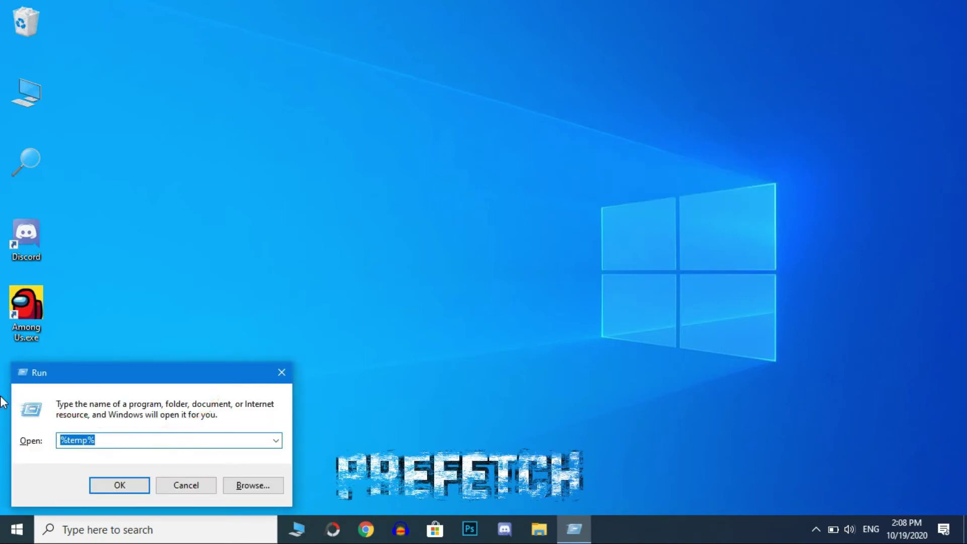
key("BackSpace")
type("prefetch")
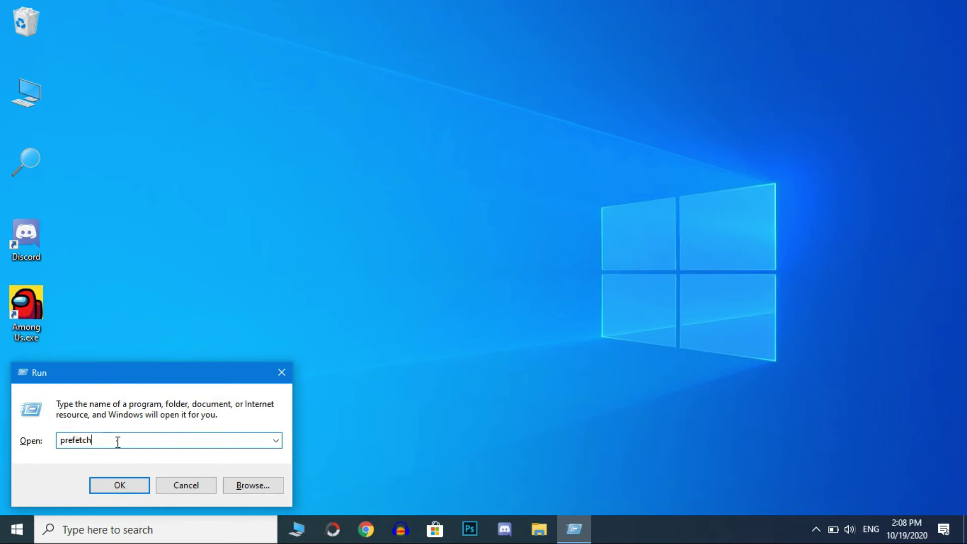
left_click(117, 490)
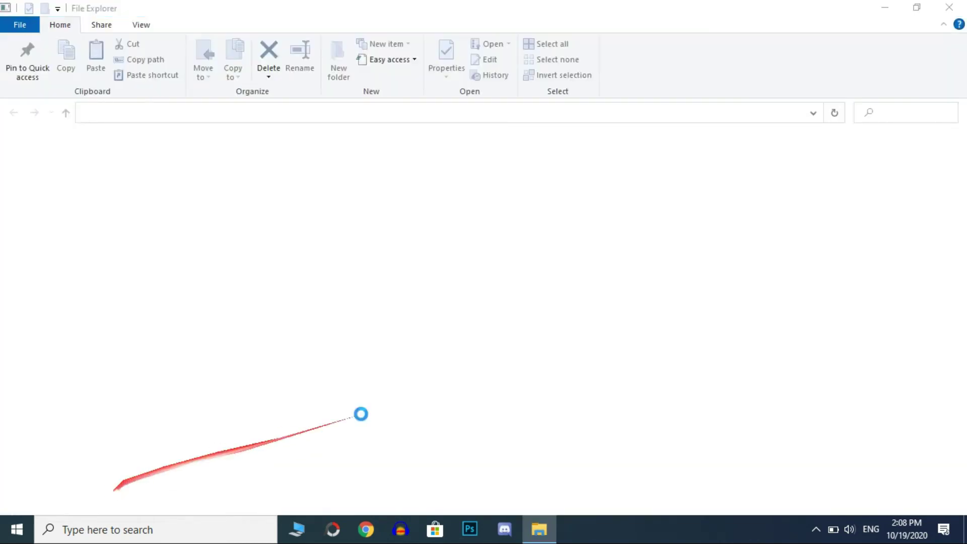
left_click(496, 283)
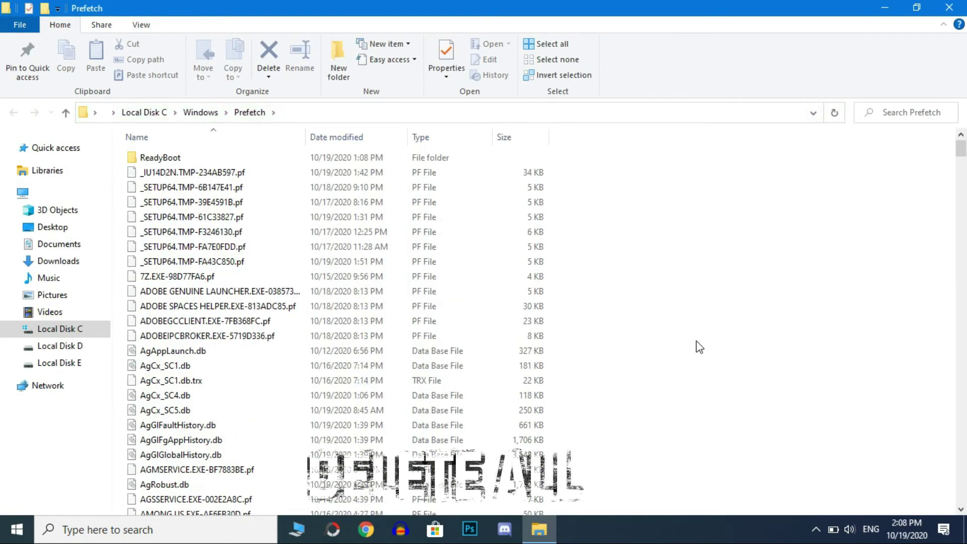
Delete everything in the Prefetch folder, skipping all files in use, and close the folder window
key("ctrl+a")
right_click(461, 298)
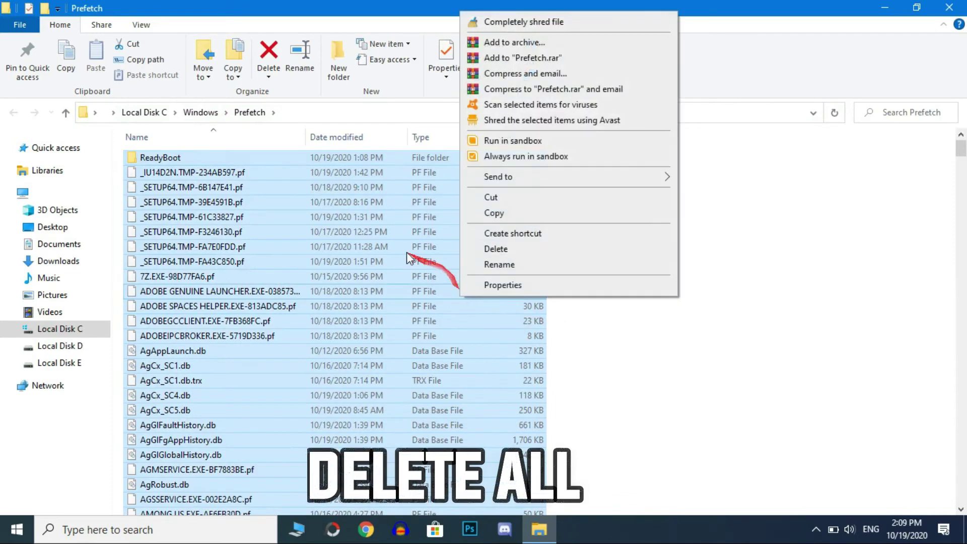
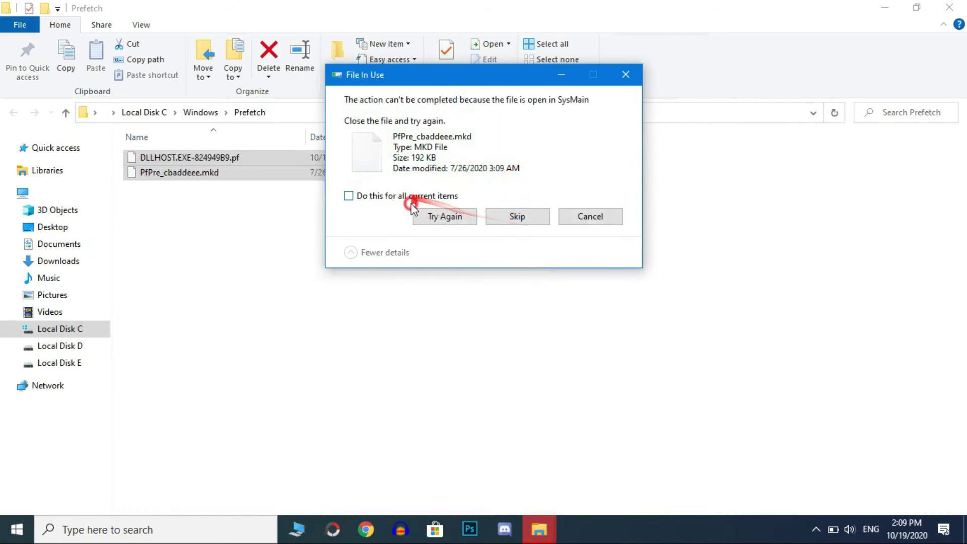
left_click(413, 197)
left_click(517, 218)
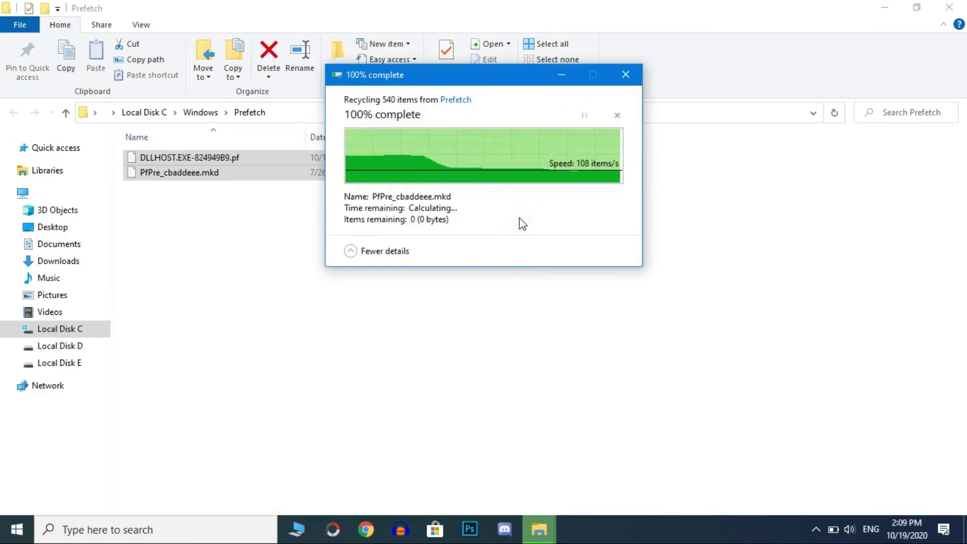
left_click(950, 7)
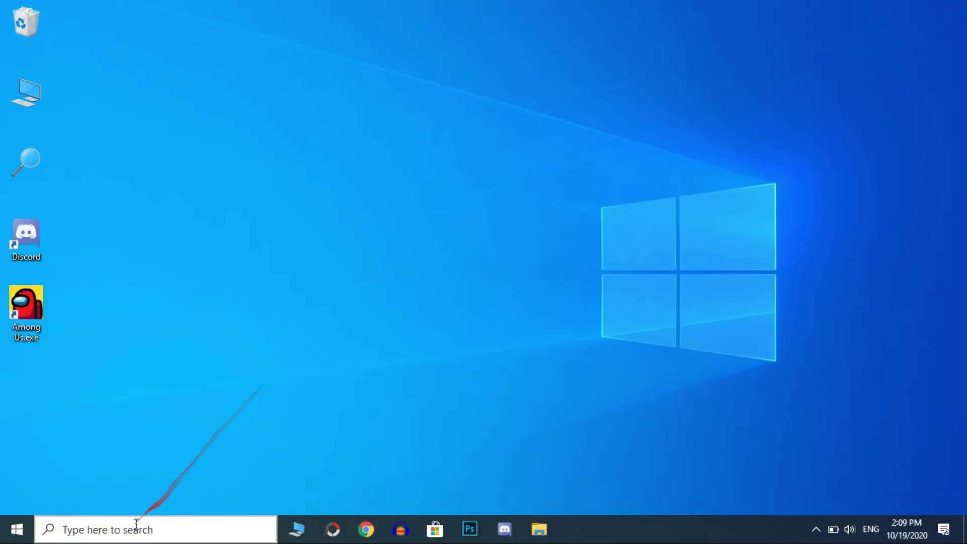
Start optimizing Local Disk C (C:) in Defragment and Optimize Drives, and minimize its window
left_click(132, 530)
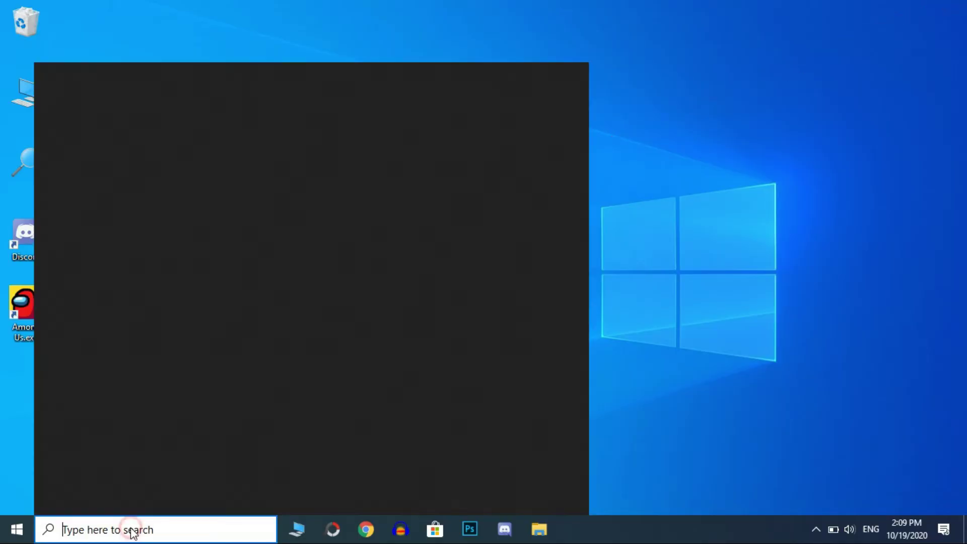
type("defr")
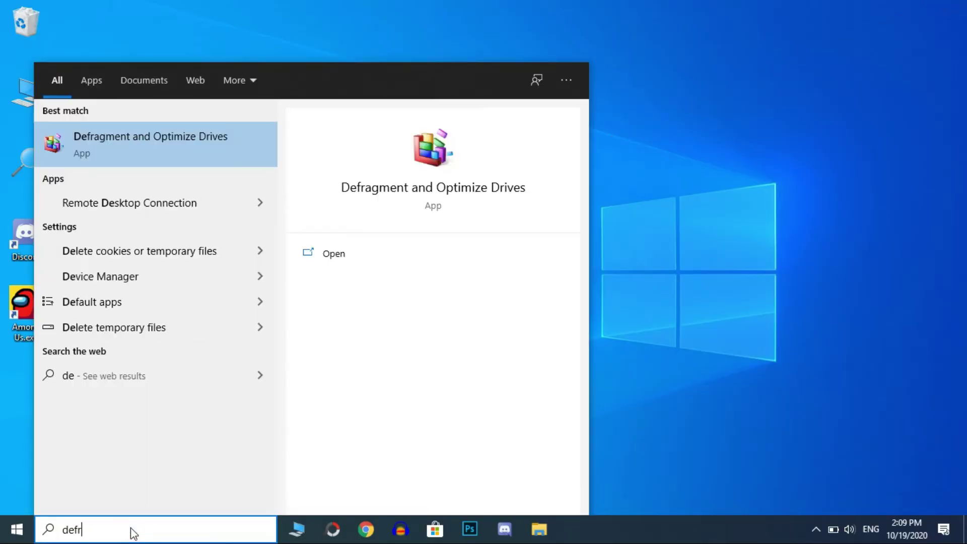
left_click(173, 148)
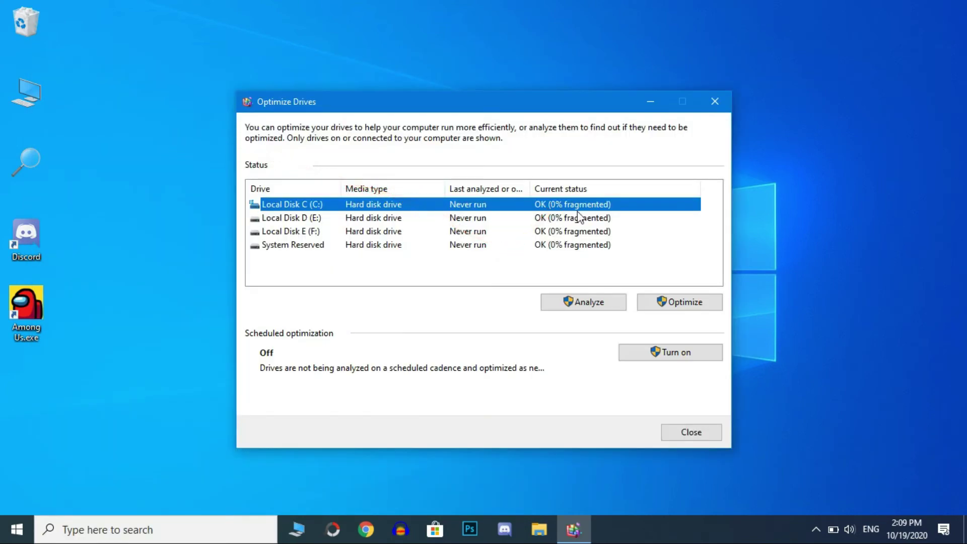
left_click(676, 302)
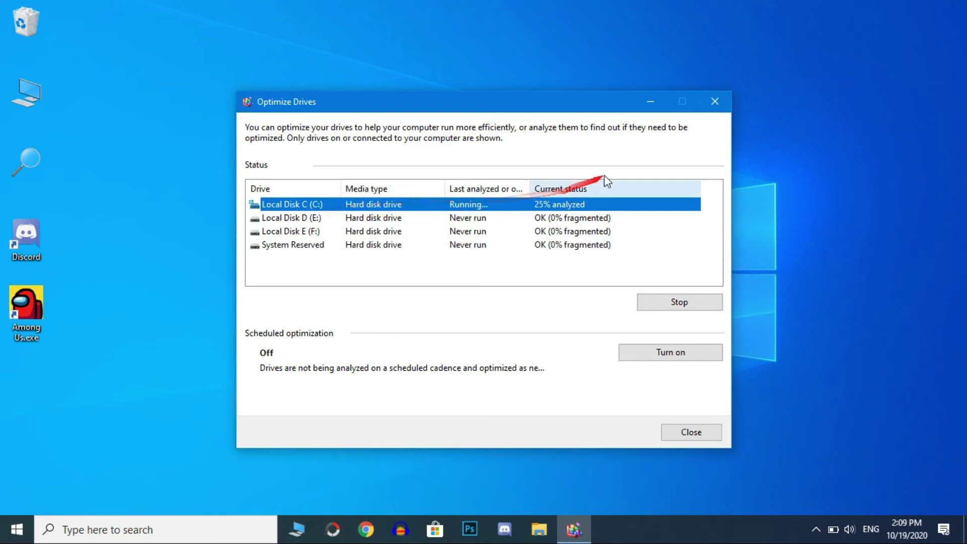
left_click(649, 105)
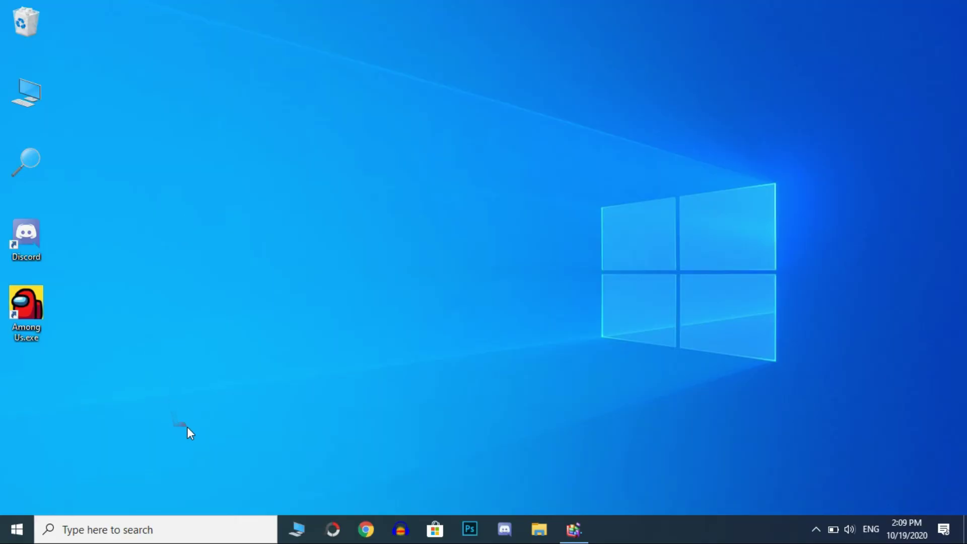
Open Disk Cleanup and scan Local Disk C (C:) for files to delete
left_click(117, 529)
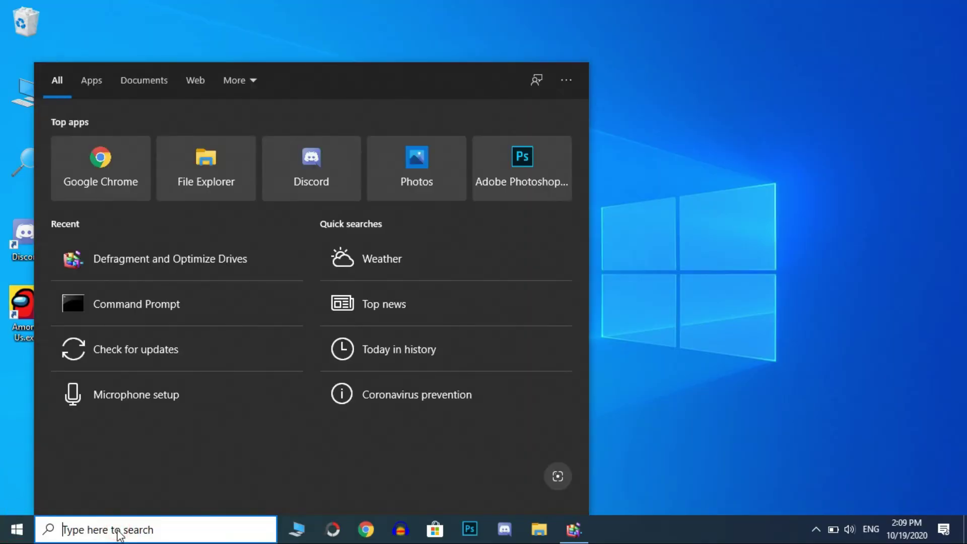
type("dis")
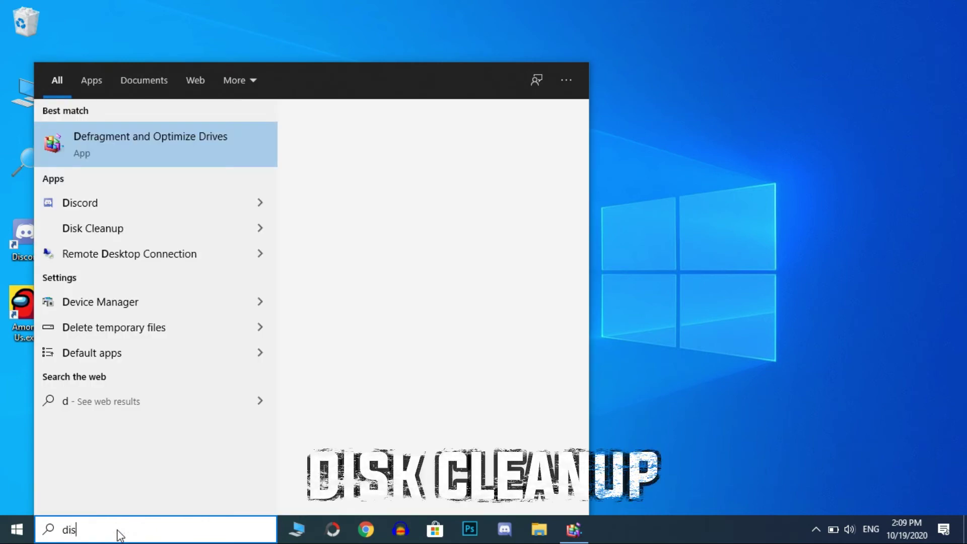
type("kcle")
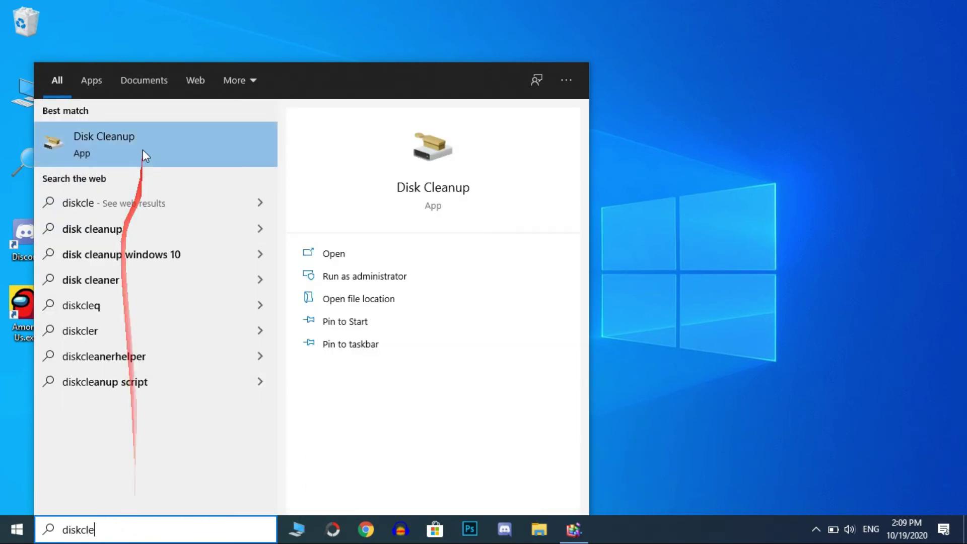
left_click(145, 136)
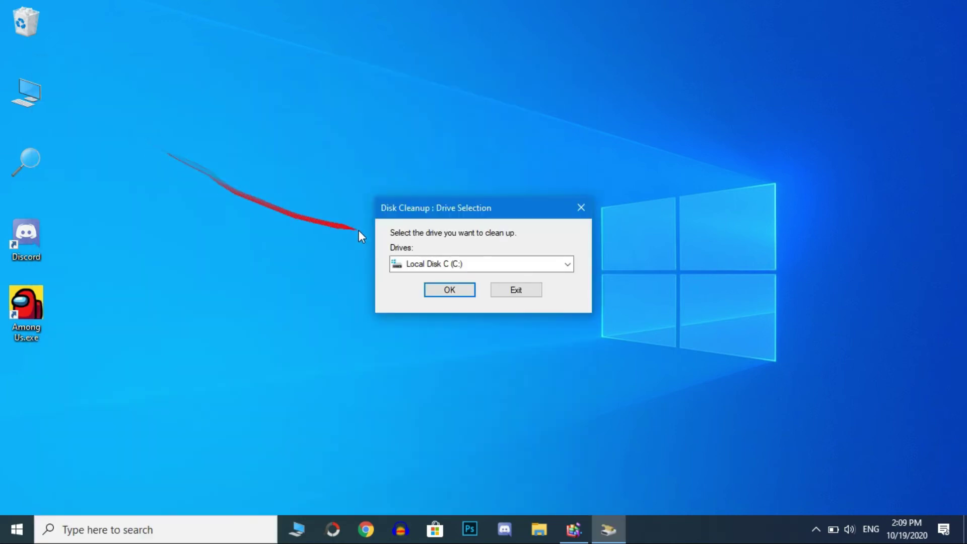
left_click(437, 291)
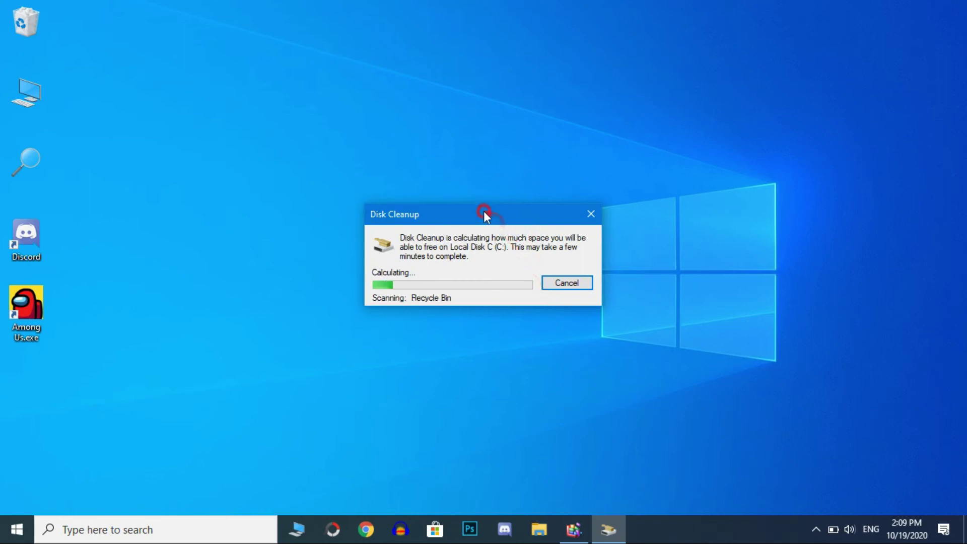
left_click_drag(234, 79, 547, 64)
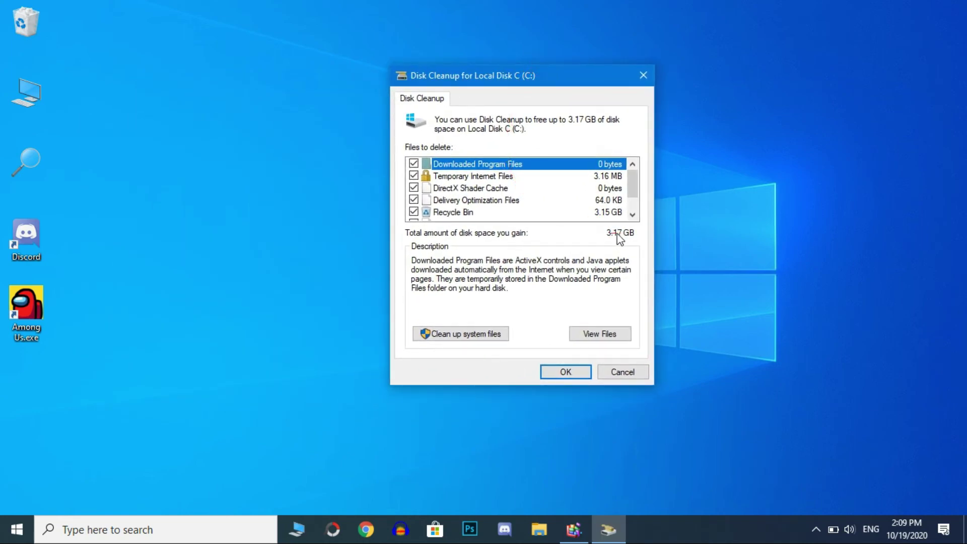
Look through the Recycle Bin's contents for files worth restoring, and close its window
left_click(21, 24)
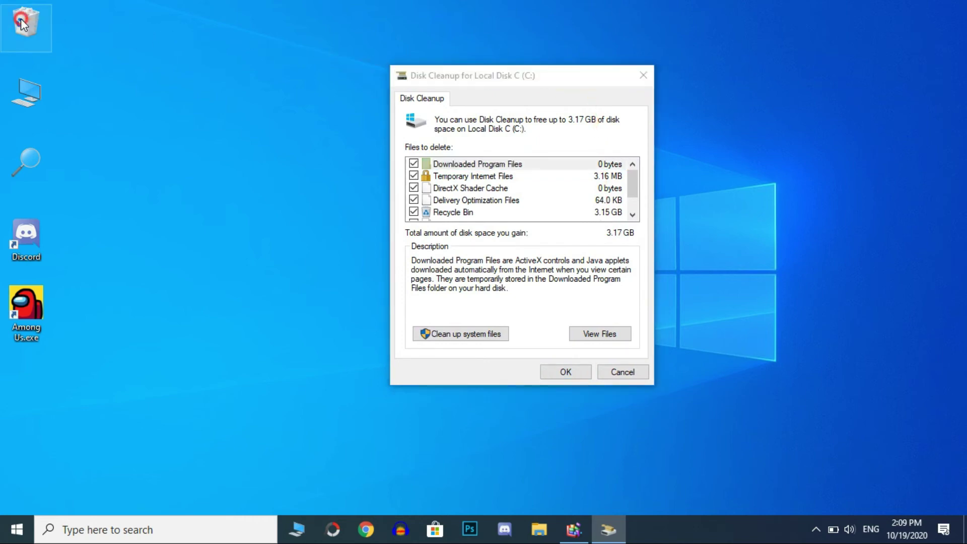
double_click(21, 25)
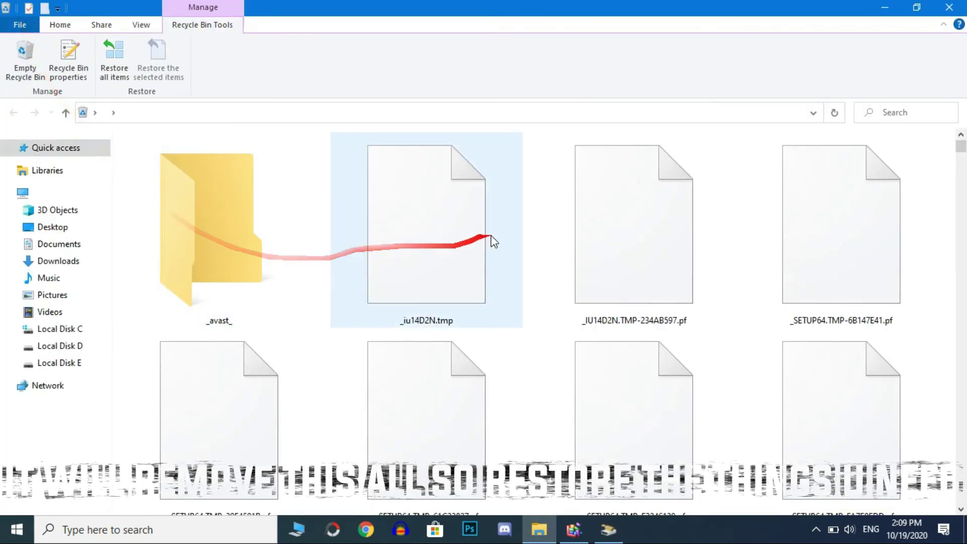
scroll(615, 259, "down", 10)
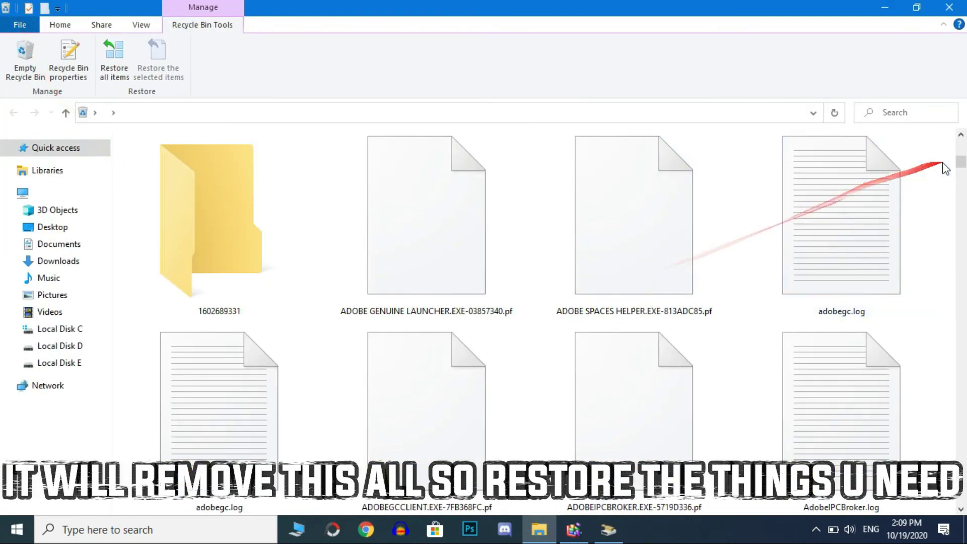
left_click(959, 172)
left_click_drag(958, 171, 962, 503)
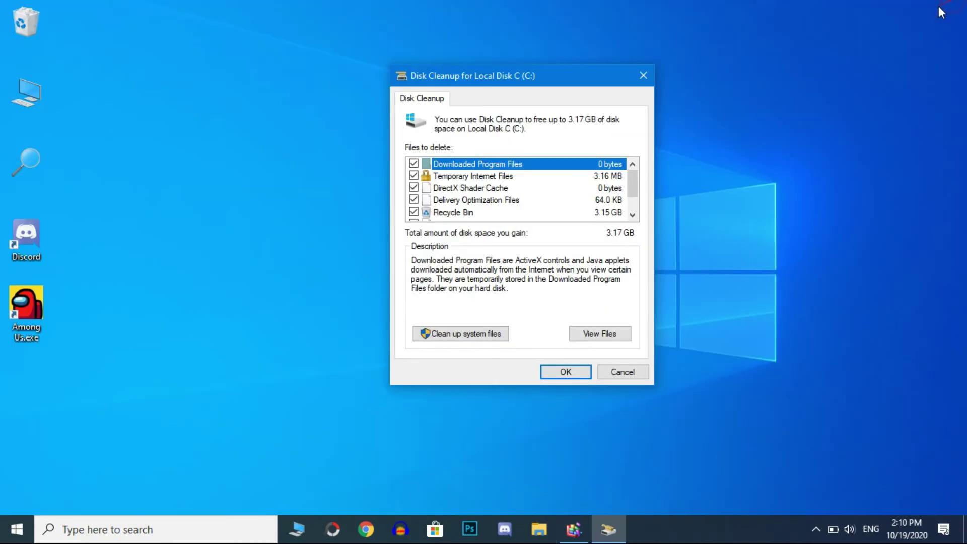
Rescan Local Disk C (C:) in Disk Cleanup with system files included
left_click(445, 335)
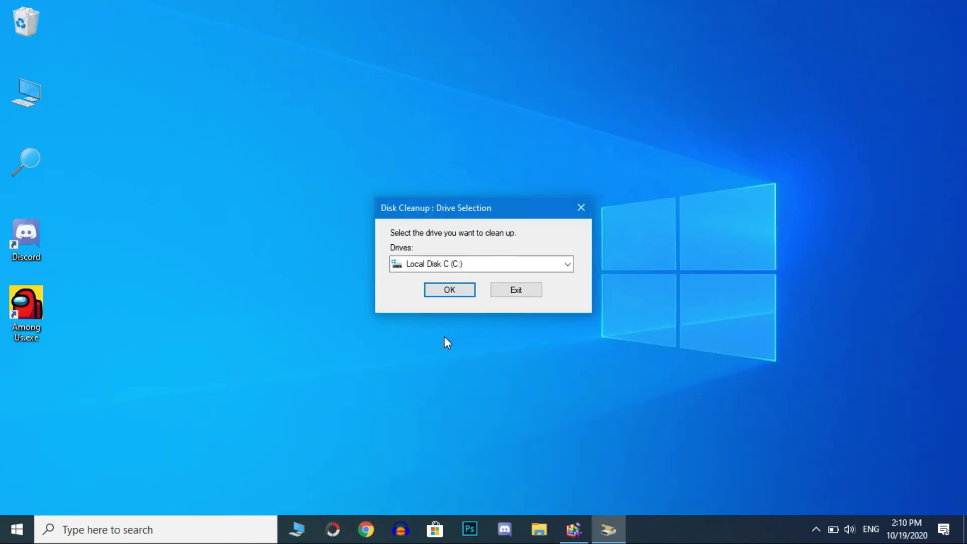
left_click_drag(475, 213, 478, 200)
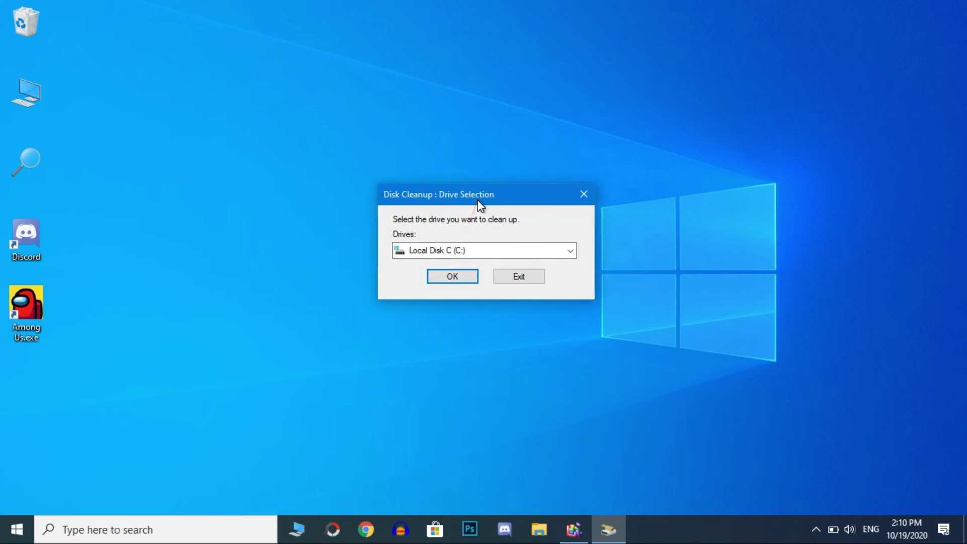
left_click(454, 277)
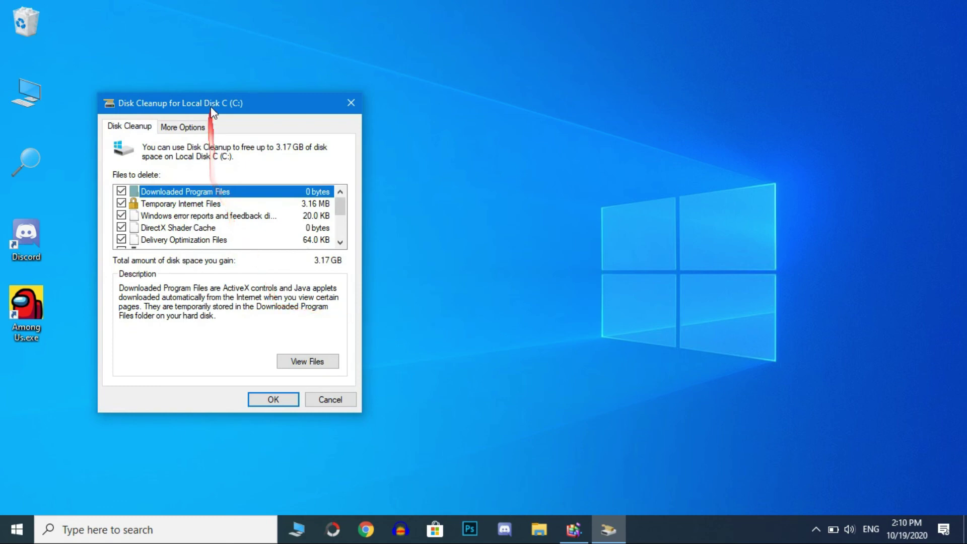
mouse_move(213, 101)
left_mouse_down()
mouse_move(379, 93)
mouse_move(524, 54)
mouse_move(476, 61)
left_mouse_up()
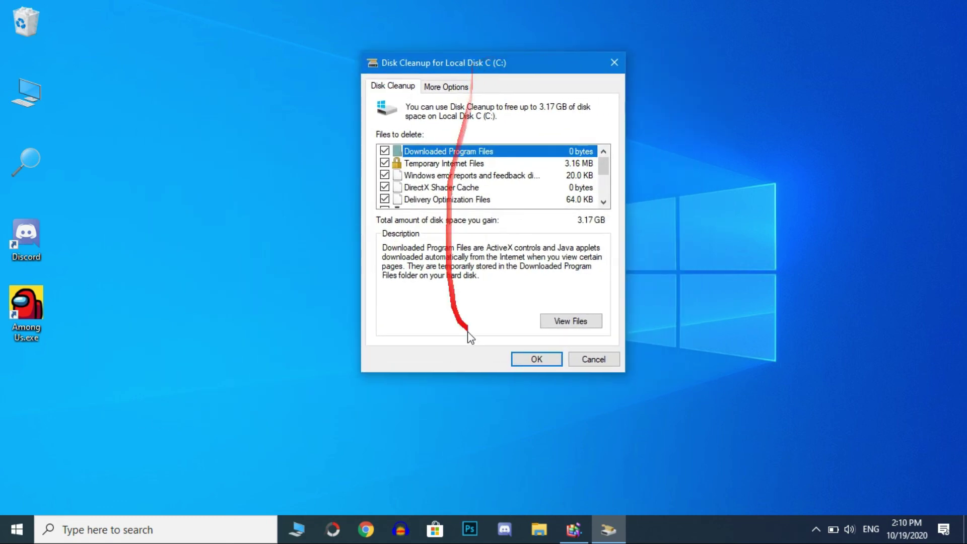
Run the cleanup of Local Disk C (C:) and confirm permanent deletion of the selected files
left_click(537, 358)
left_click(506, 278)
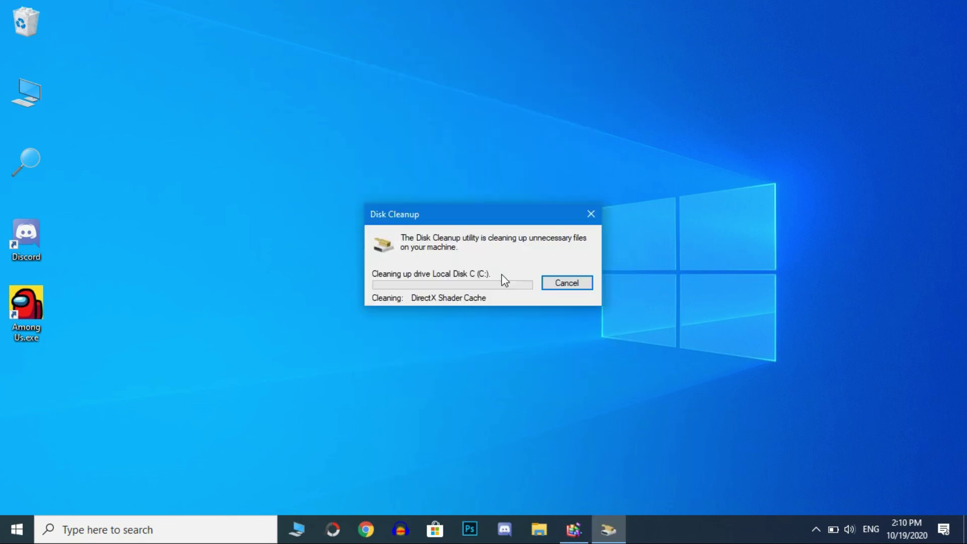
left_click_drag(486, 212, 515, 181)
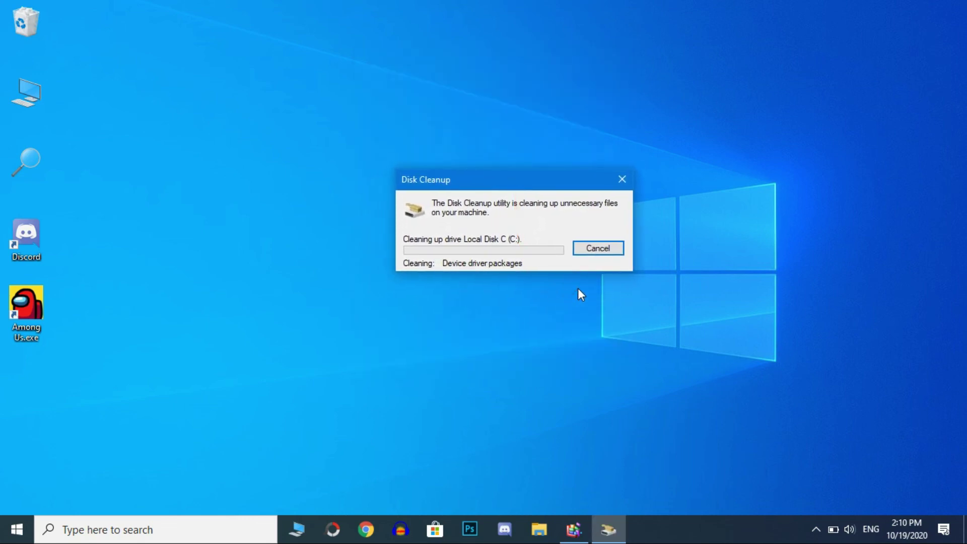